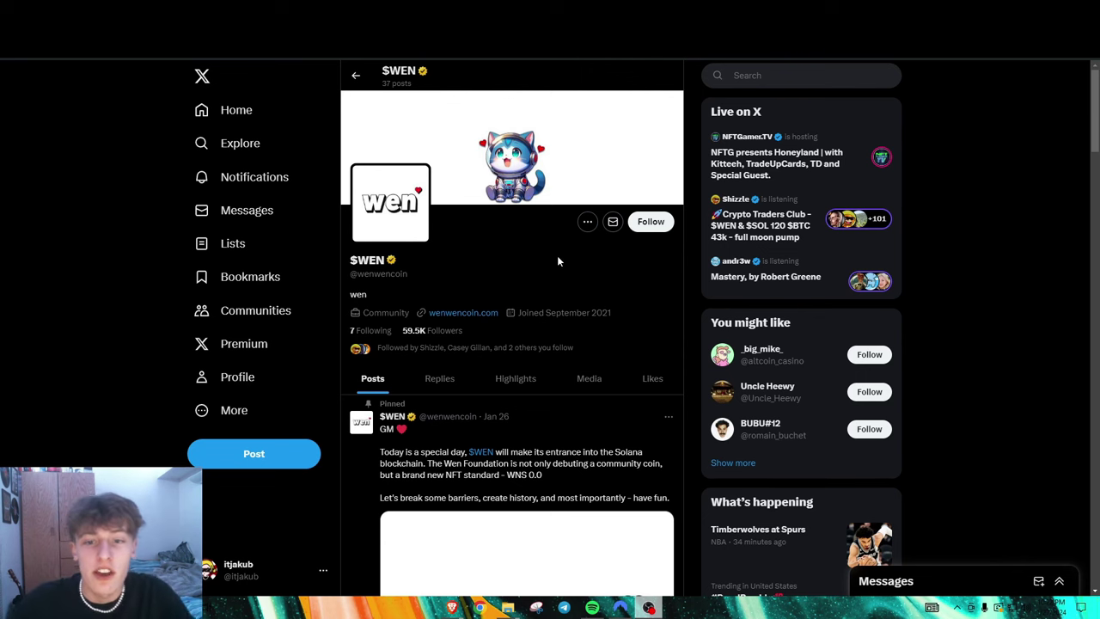
# - Look through the $WEN profile on X, including its pinned launch announcement
pyautogui.scroll(-1, 557, 255)
pyautogui.scroll(-1, 501, 215)
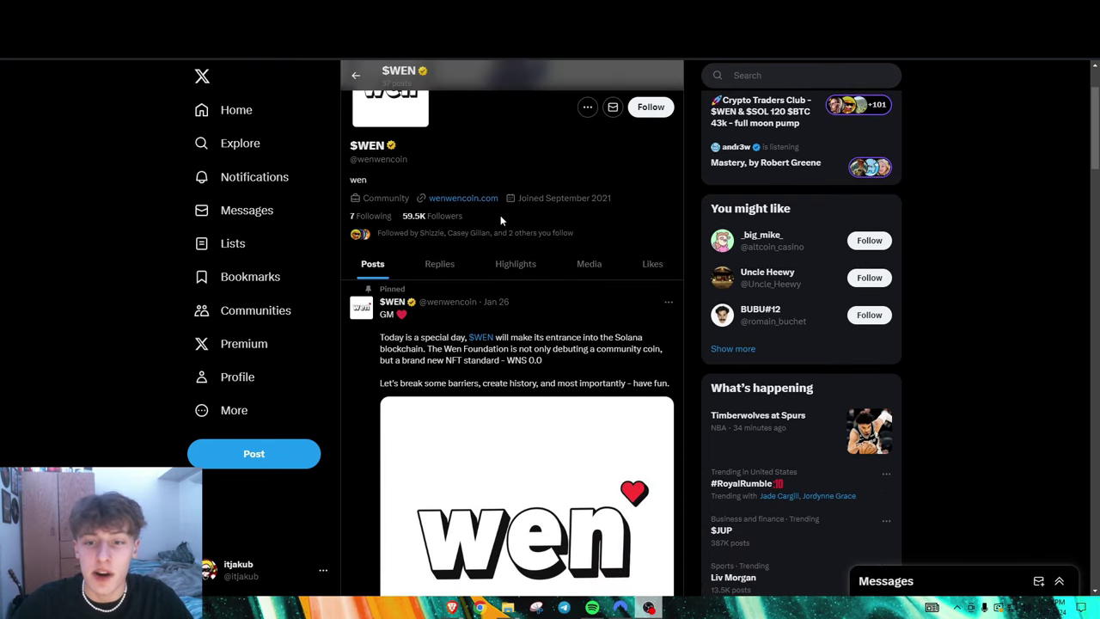
pyautogui.scroll(-2, 495, 203)
pyautogui.scroll(-5, 493, 214)
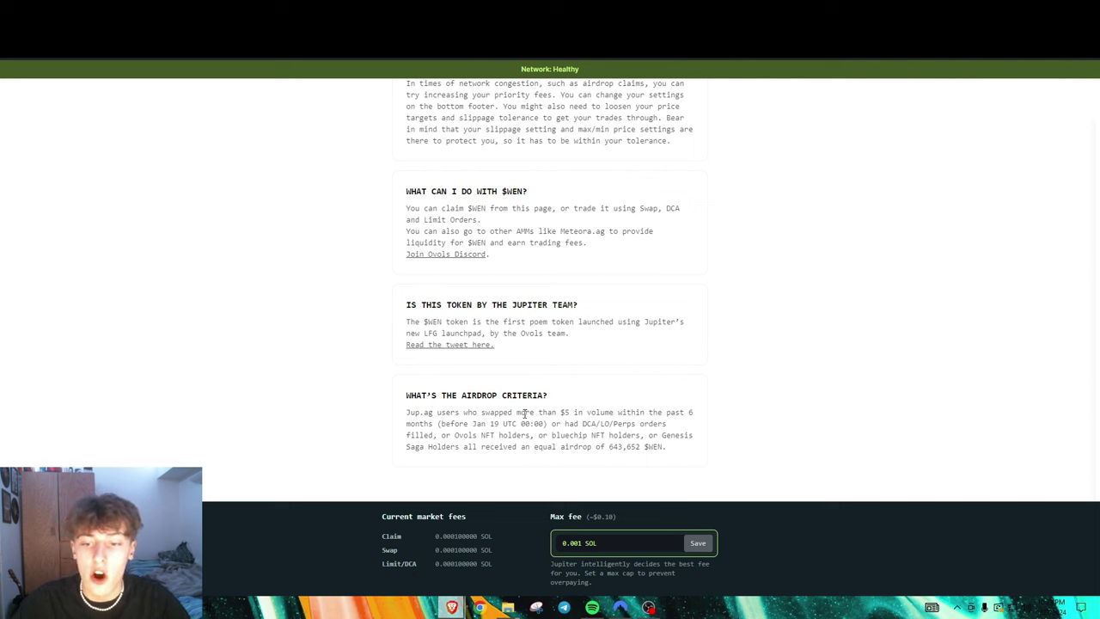
# - Read the airdrop criteria on the $WEN claim page, highlighting the eligibility conditions and the token amount
pyautogui.moveTo(561, 413); pyautogui.dragTo(674, 427)
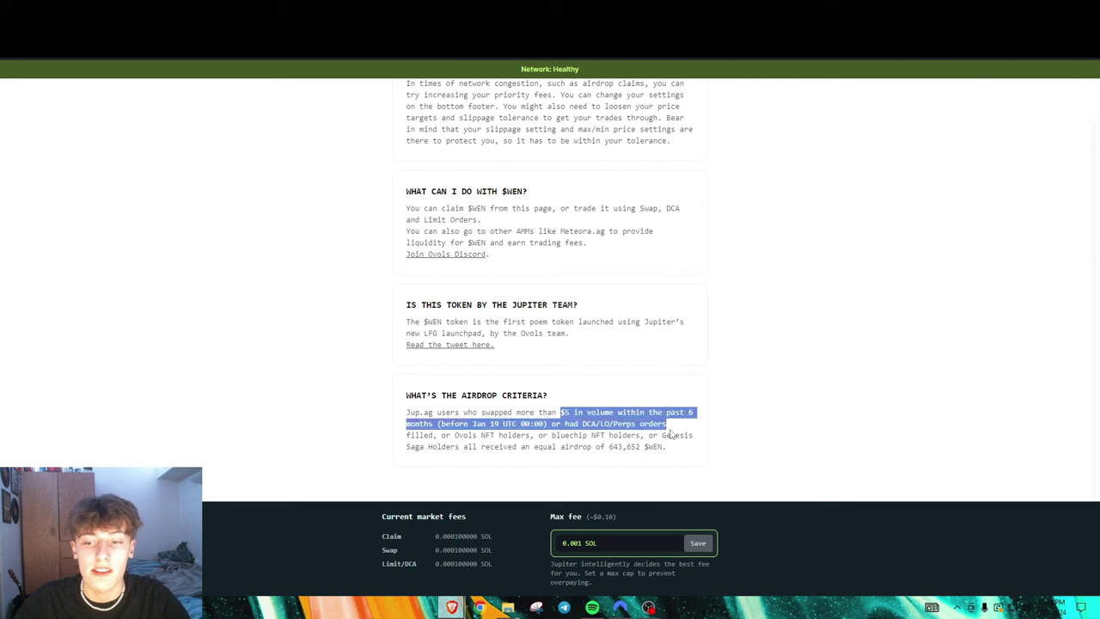
pyautogui.click(641, 432)
pyautogui.tripleClick(541, 435)
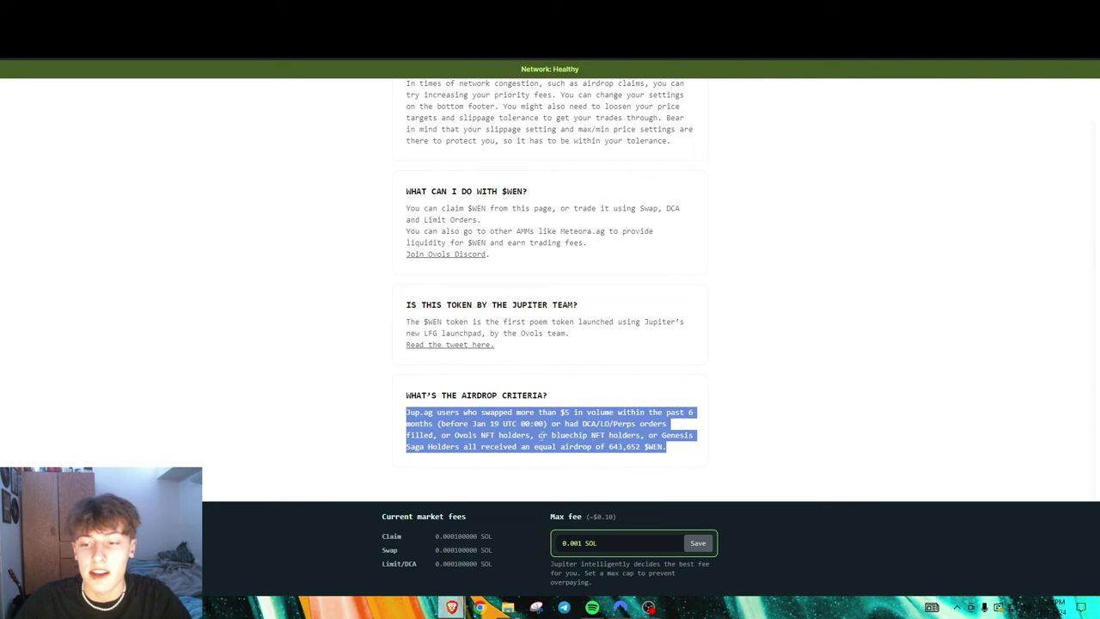
pyautogui.click(551, 448)
pyautogui.moveTo(607, 448); pyautogui.dragTo(643, 450)
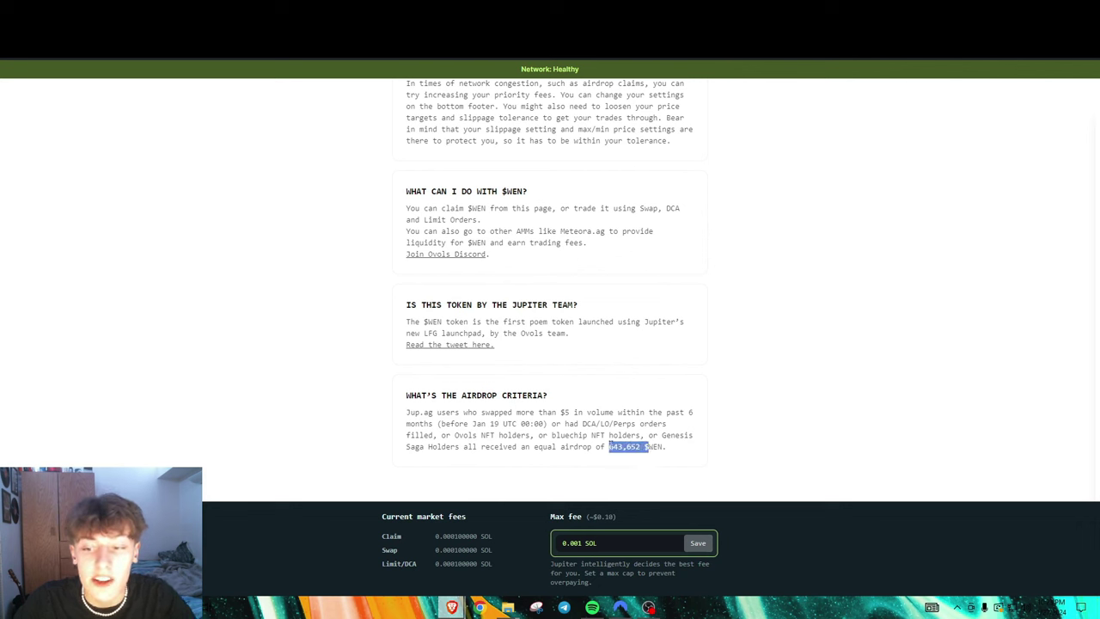
pyautogui.click(630, 452)
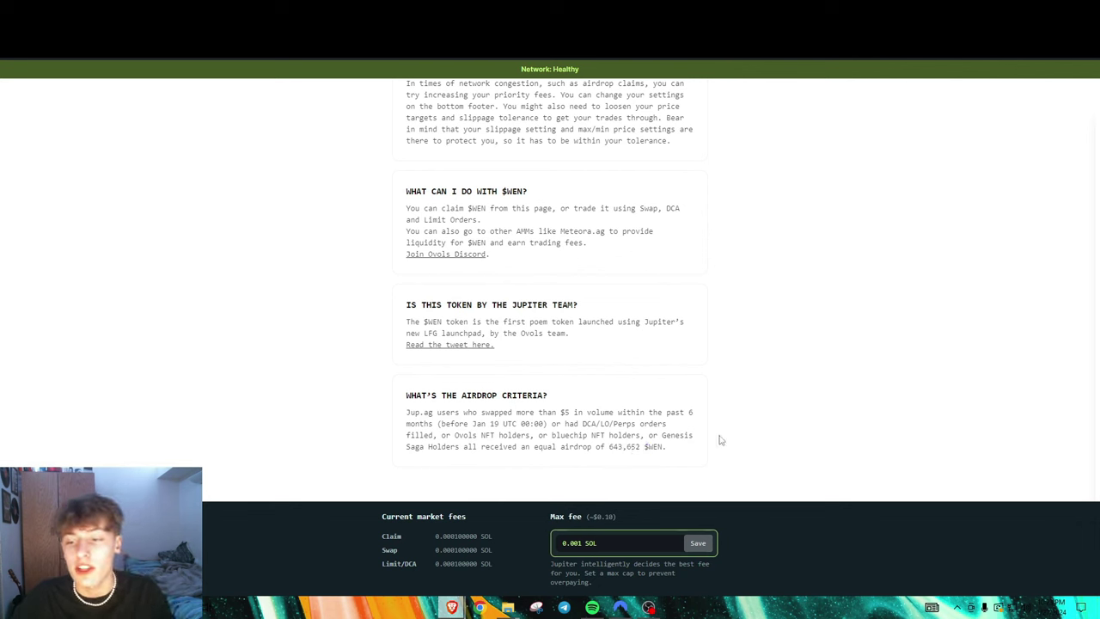
pyautogui.scroll(3, 696, 441)
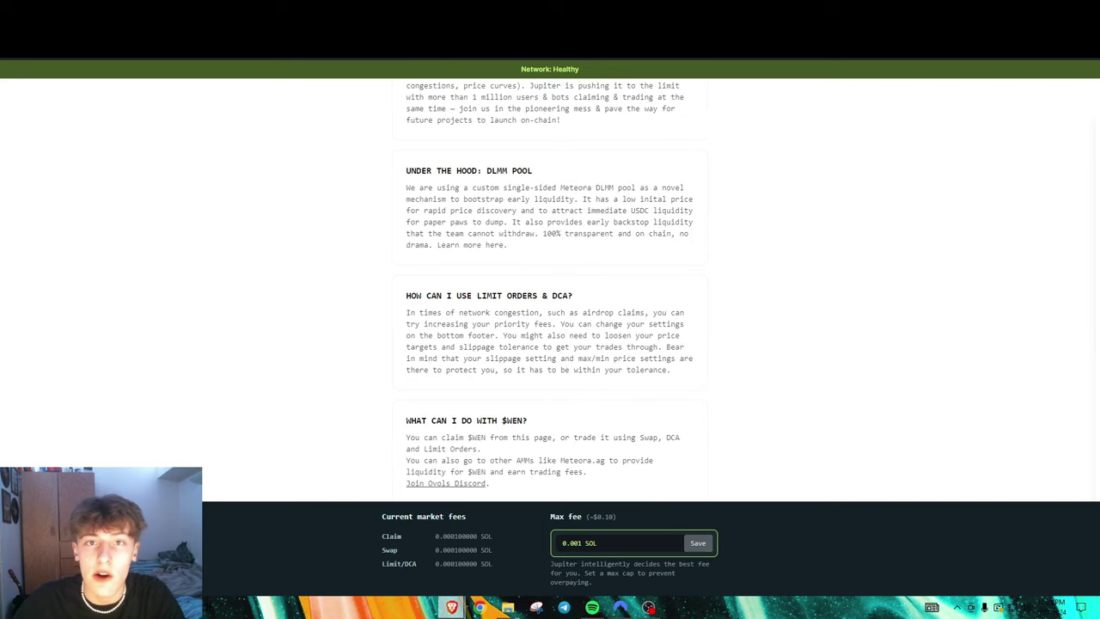
# - Find CoinGecko from a new tab and convert 640000 $WEN to USD on the Wen coin page
pyautogui.hotkey('ctrl', 't')
pyautogui.write('pcpo')
pyautogui.press('BackSpace')
pyautogui.press('BackSpace')
pyautogui.press('BackSpace')
pyautogui.press('BackSpace')
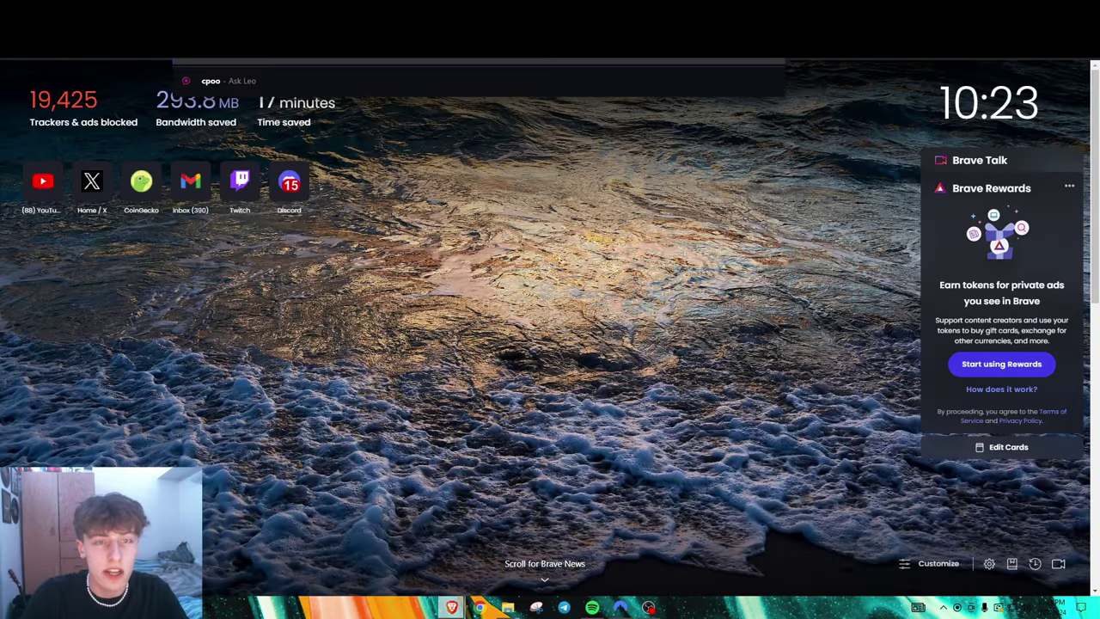
pyautogui.write('cingeck')
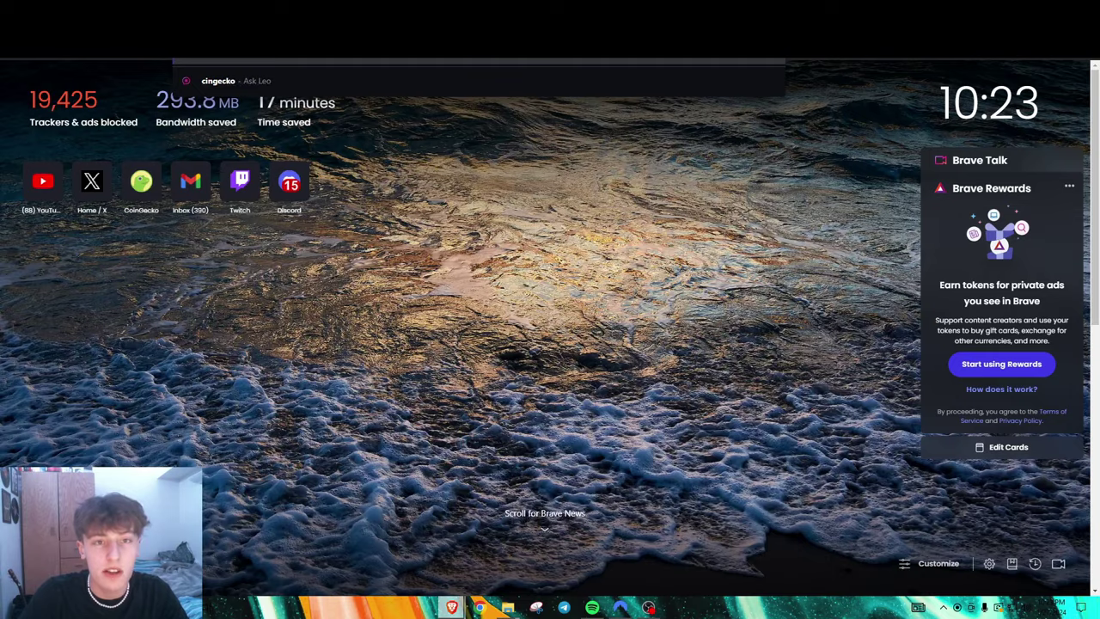
pyautogui.press('Return')
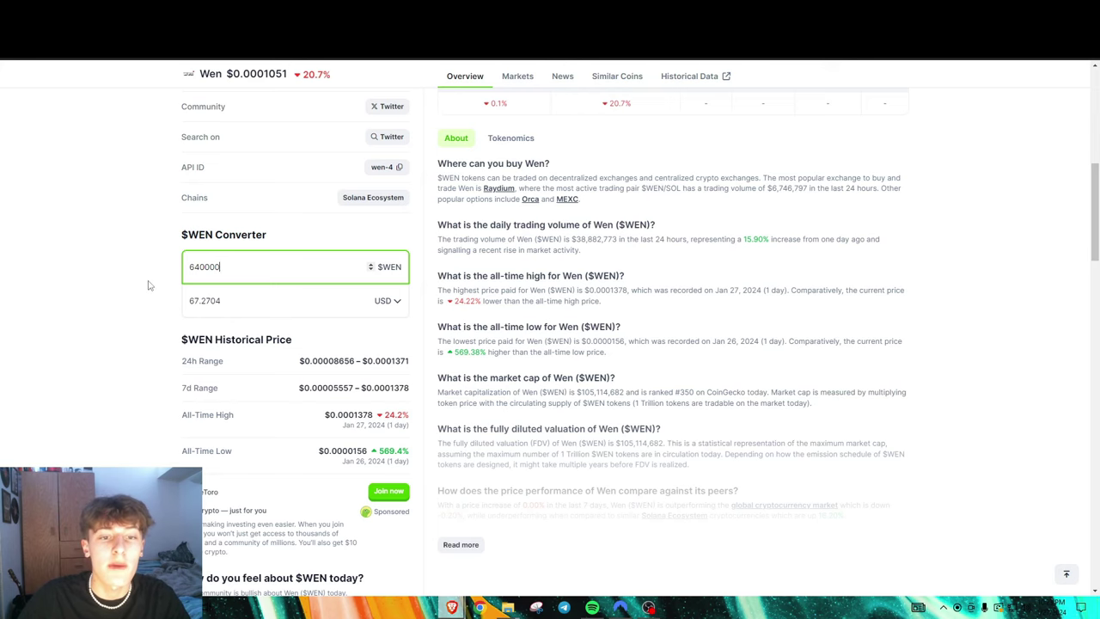
pyautogui.scroll(1, 150, 292)
pyautogui.scroll(2, 153, 311)
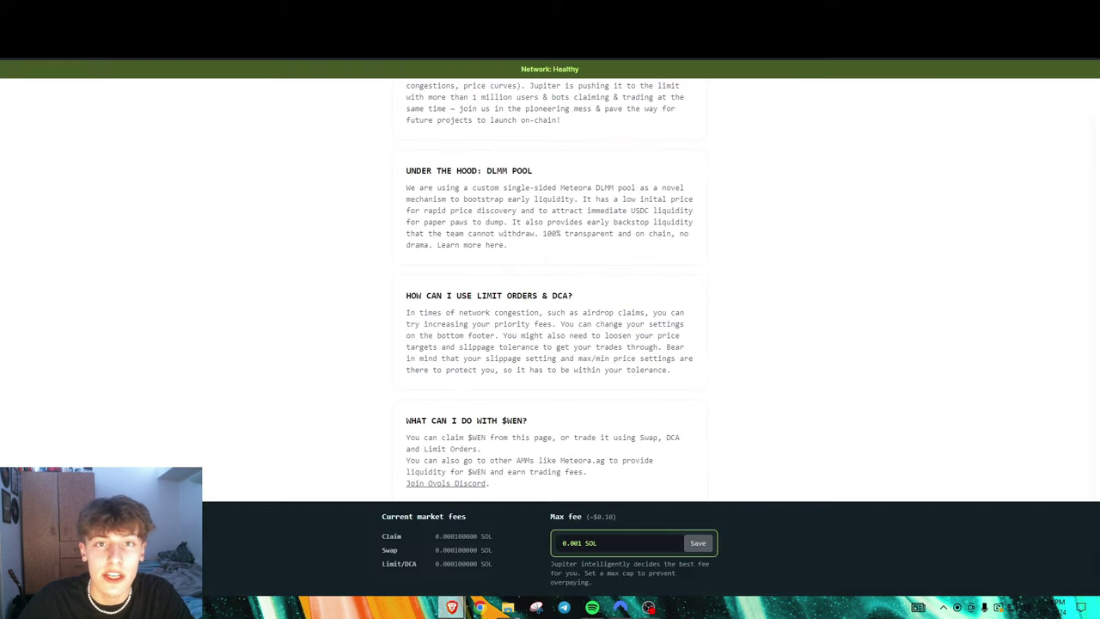
# - Return to the $WEN claim page and look over its launch pool and trading sections
pyautogui.scroll(10, 331, 257)
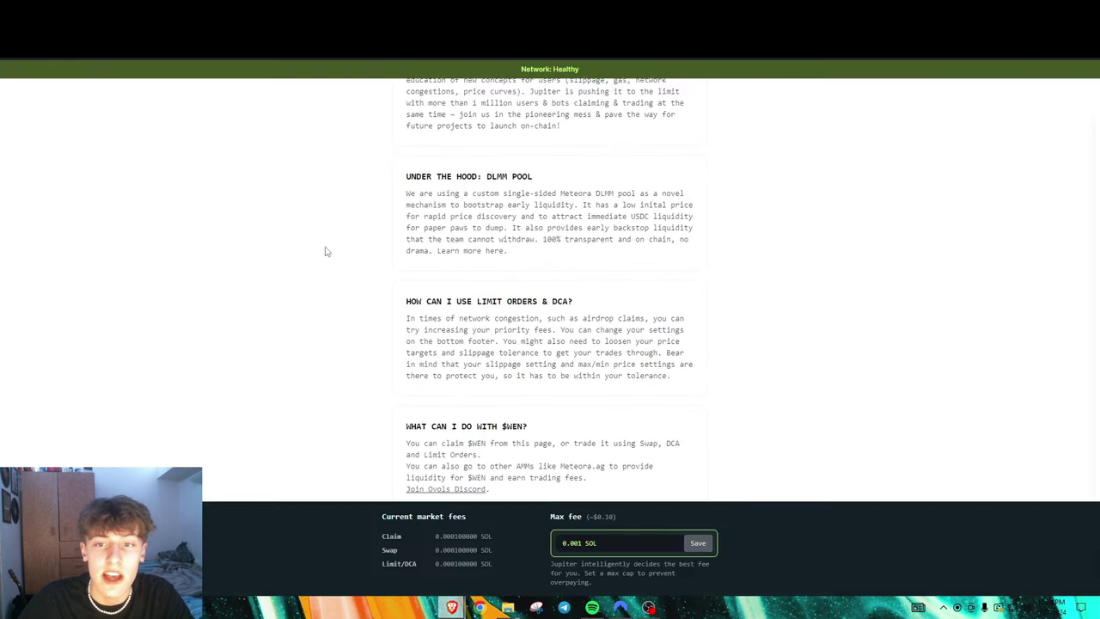
pyautogui.scroll(10, 336, 276)
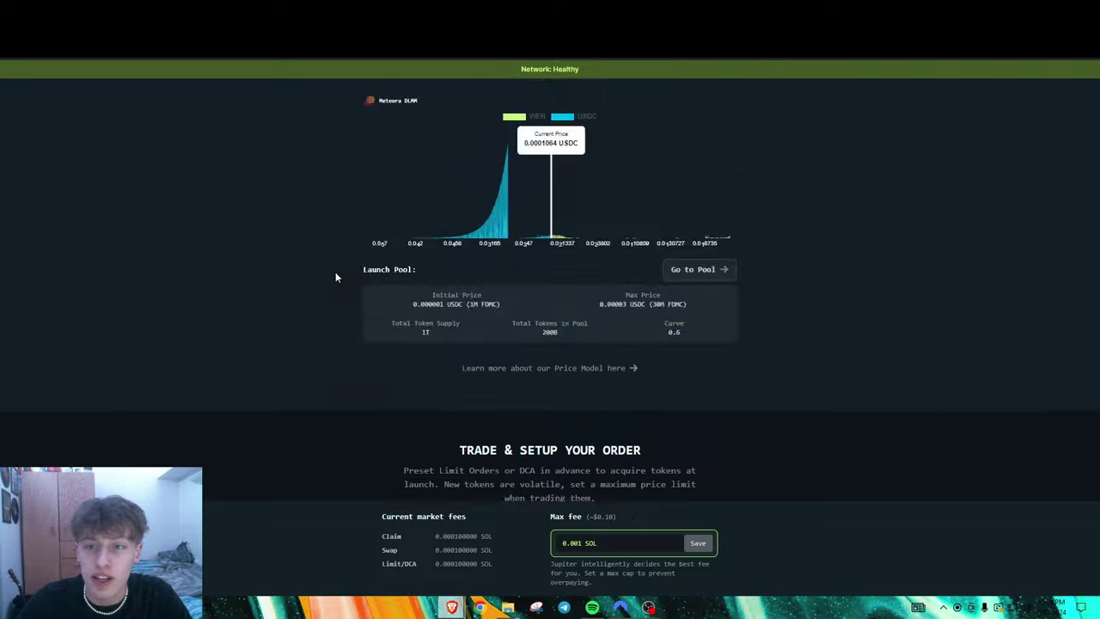
pyautogui.scroll(-8, 337, 276)
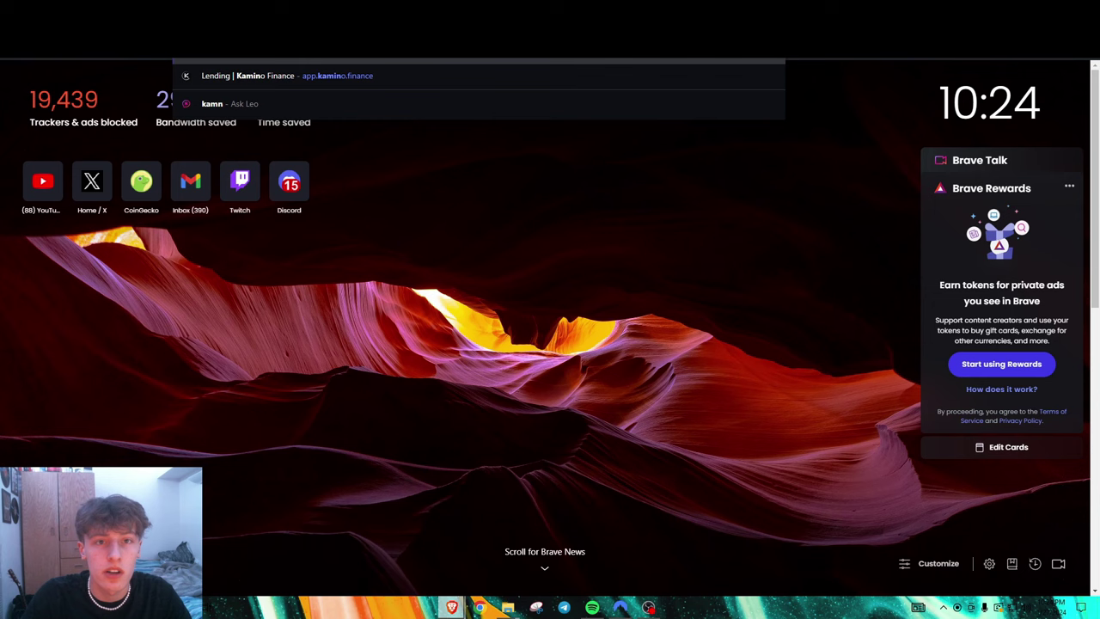
# - Open the Kamino Finance lending app and go to its Liquidity vaults
pyautogui.write('i9no')
pyautogui.press('BackSpace')
pyautogui.press('BackSpace')
pyautogui.press('BackSpace')
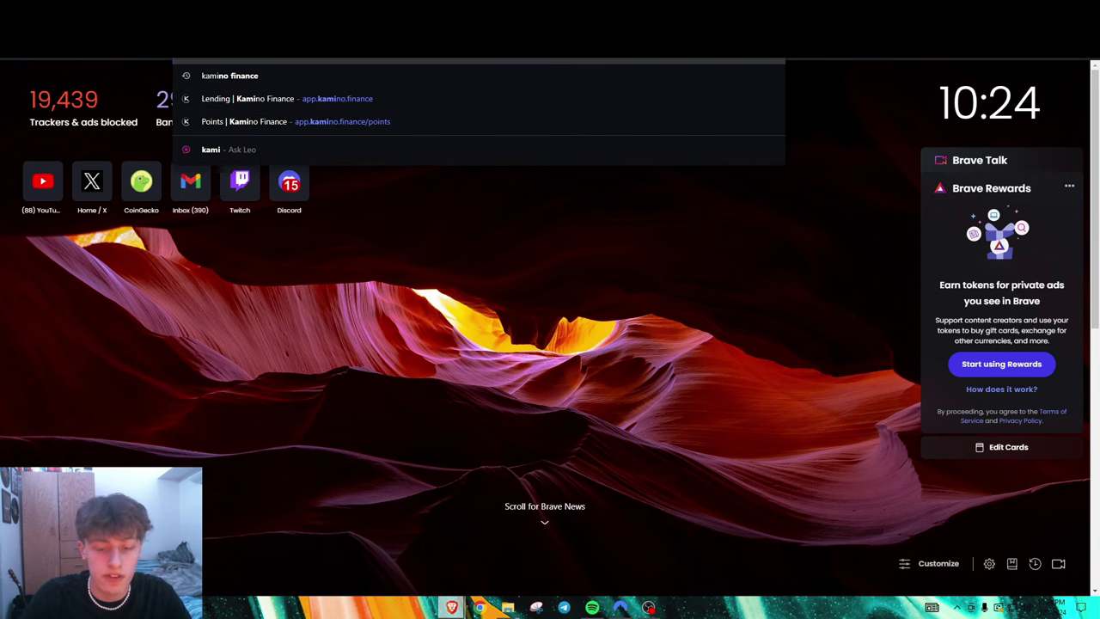
pyautogui.write('no')
pyautogui.click(291, 98)
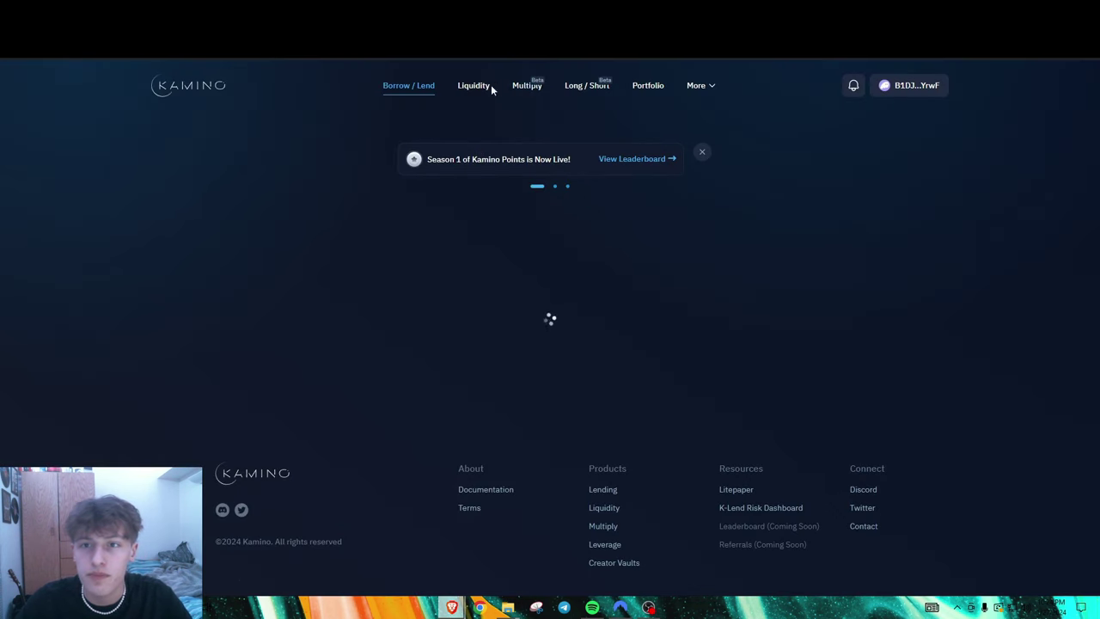
pyautogui.click(472, 88)
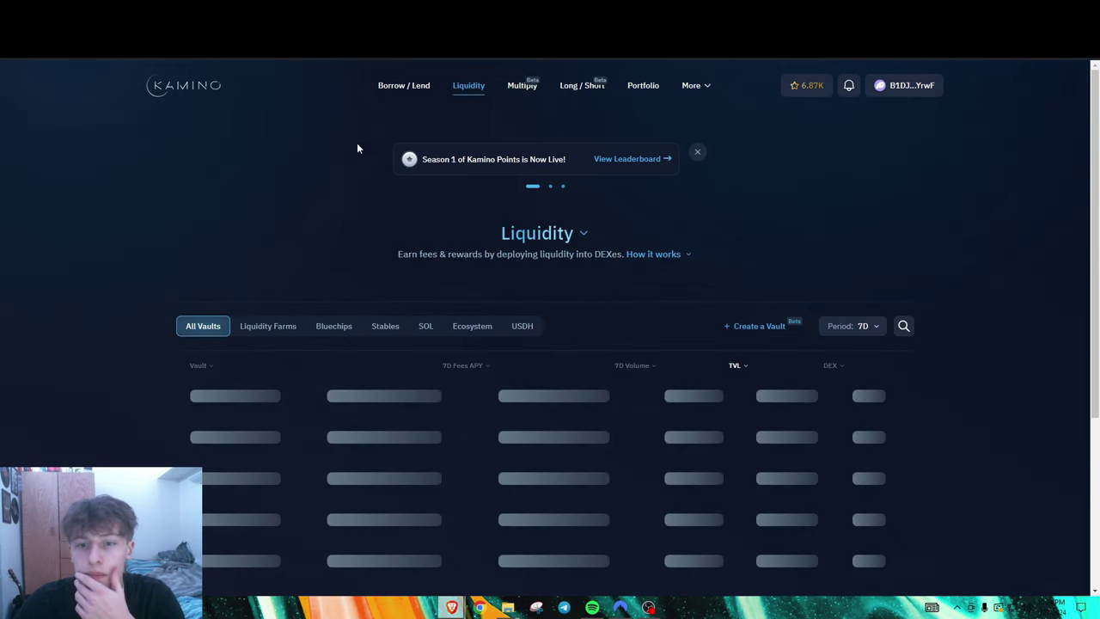
# - Look through the liquidity vaults and search the page for "wen" to locate the $WEN-SOL vault
pyautogui.scroll(-1, 320, 187)
pyautogui.scroll(-2, 320, 187)
pyautogui.scroll(-2, 316, 189)
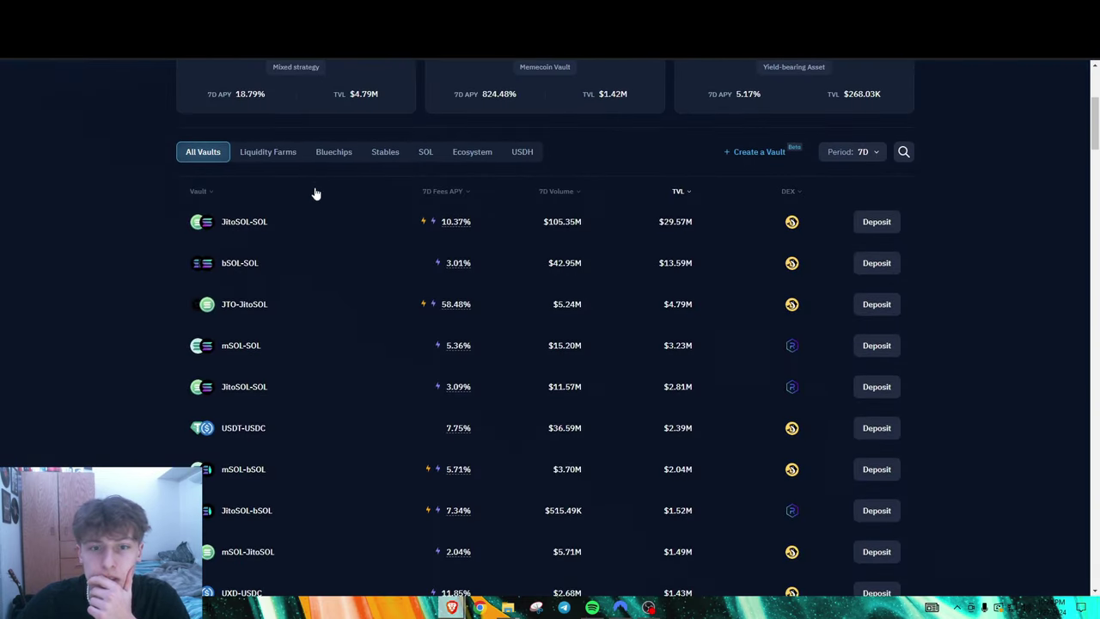
pyautogui.scroll(-6, 197, 203)
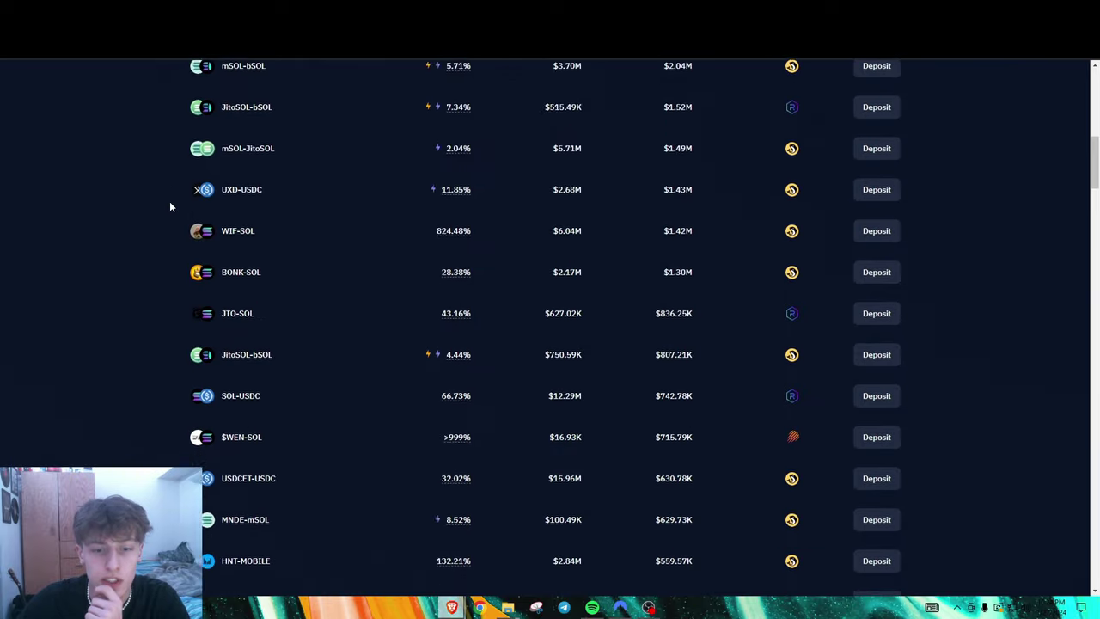
pyautogui.scroll(-1, 290, 327)
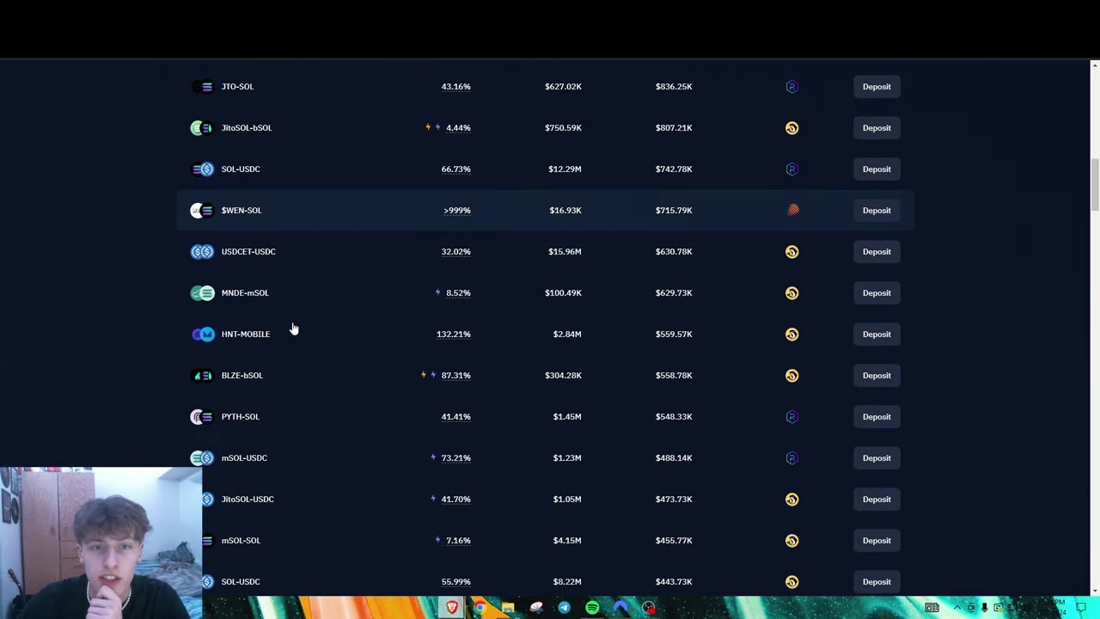
pyautogui.scroll(-5, 290, 217)
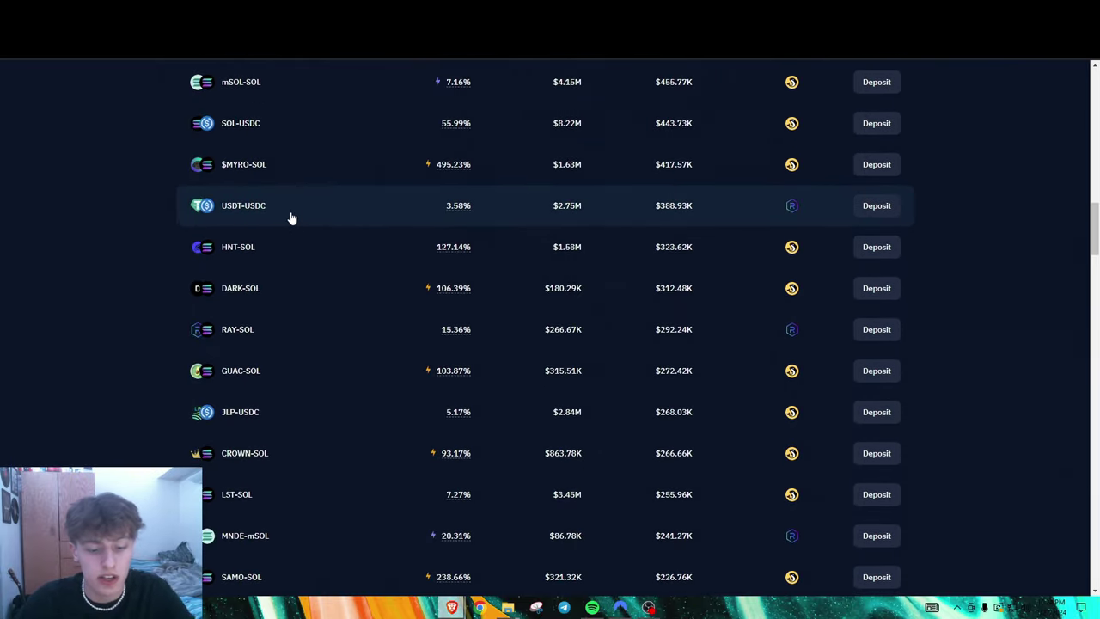
pyautogui.hotkey('ctrl', 'f')
pyautogui.write('n')
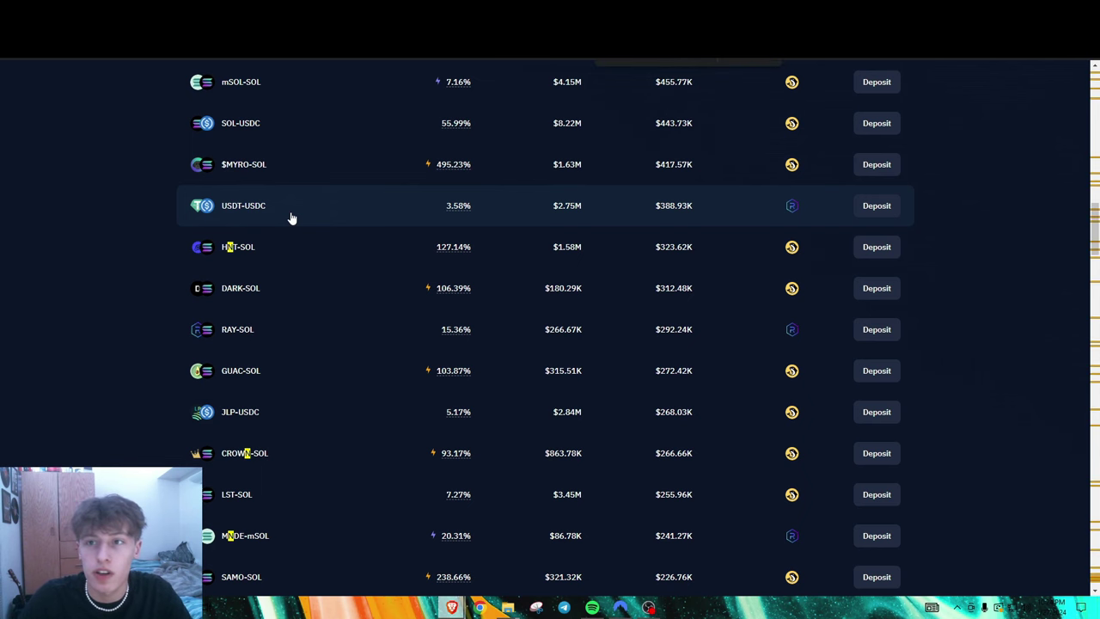
pyautogui.press('Escape')
pyautogui.hotkey('ctrl', 'f')
pyautogui.write('wen')
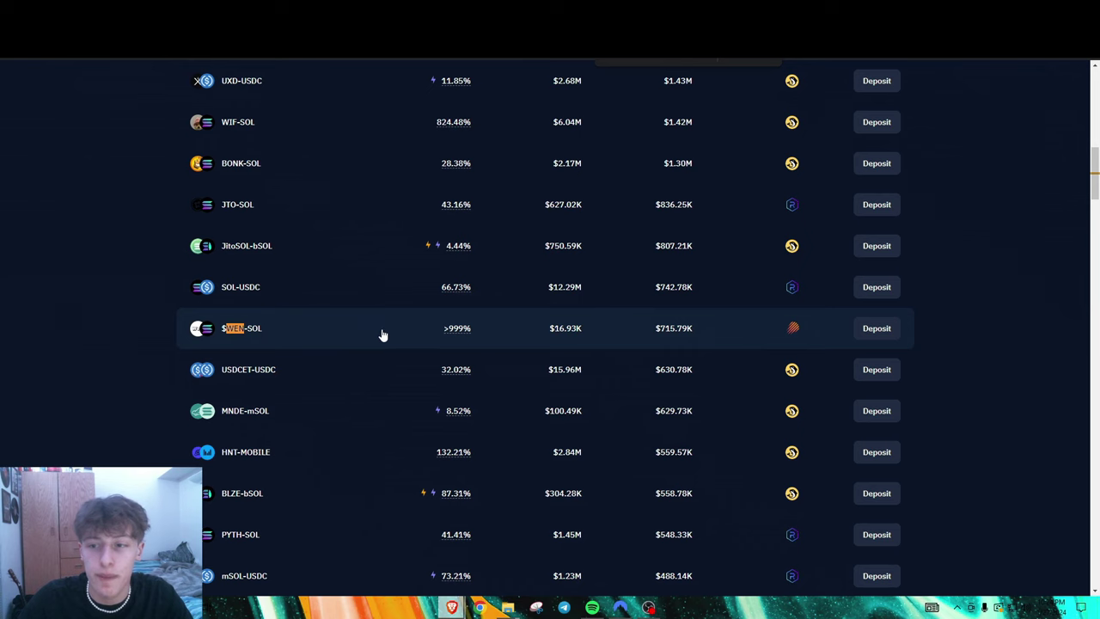
# - Check the Kamino points summary and open the Points Hub to review the account's points and ranking
pyautogui.press('Home')
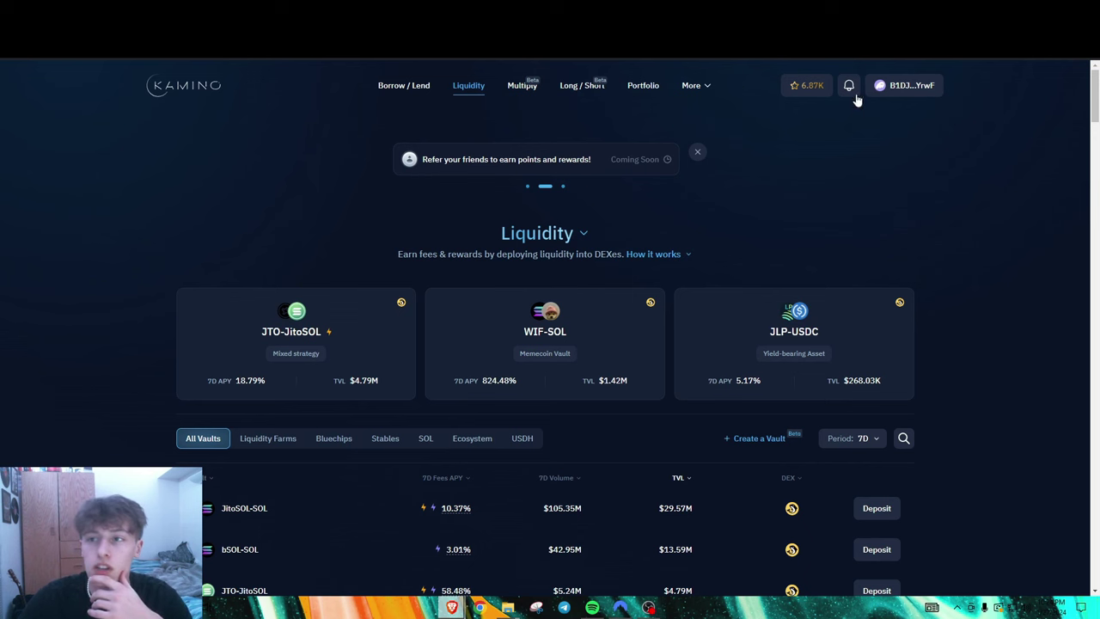
pyautogui.click(812, 85)
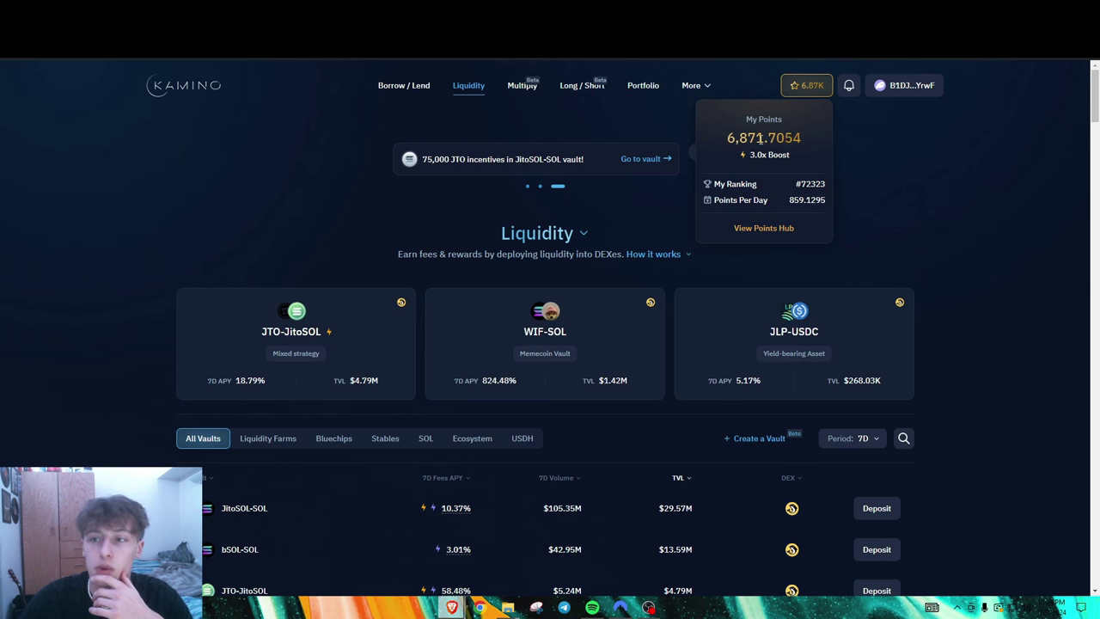
pyautogui.doubleClick(761, 138)
pyautogui.click(763, 227)
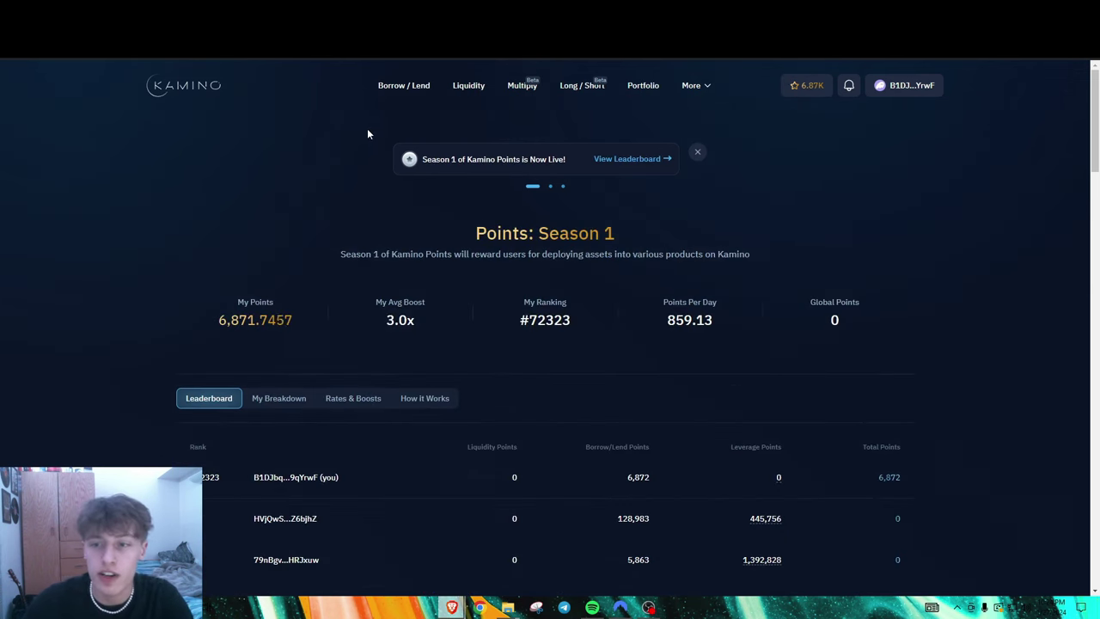
pyautogui.doubleClick(540, 321)
pyautogui.click(521, 316)
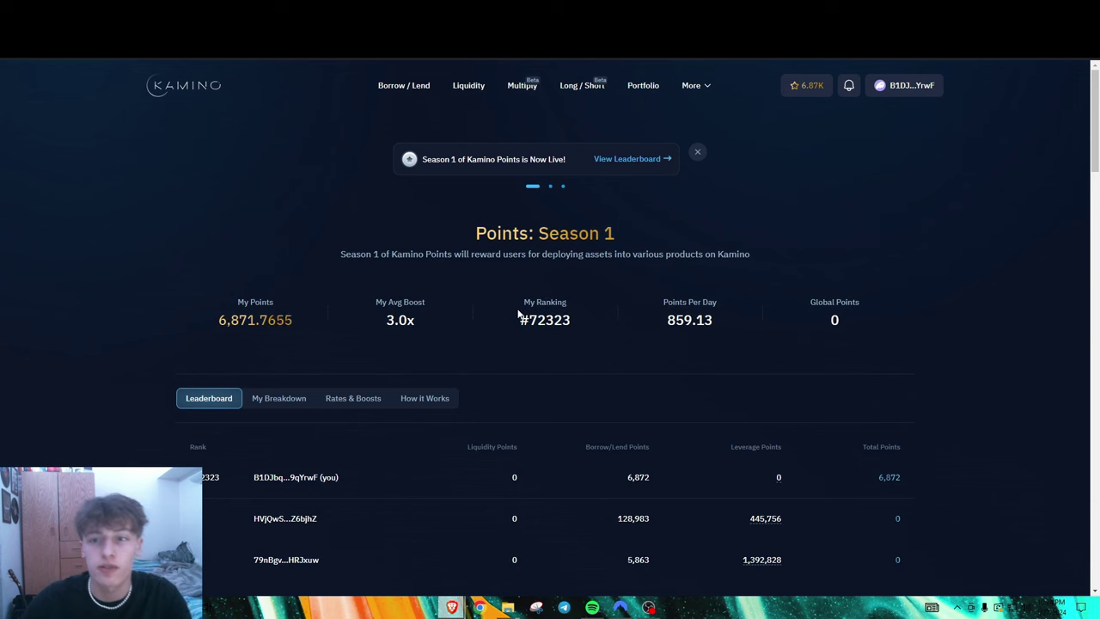
# - Switch to Jupiter, swap 10 USDC for SOL and approve the transaction in the wallet
pyautogui.hotkey('ctrl', 'Tab')
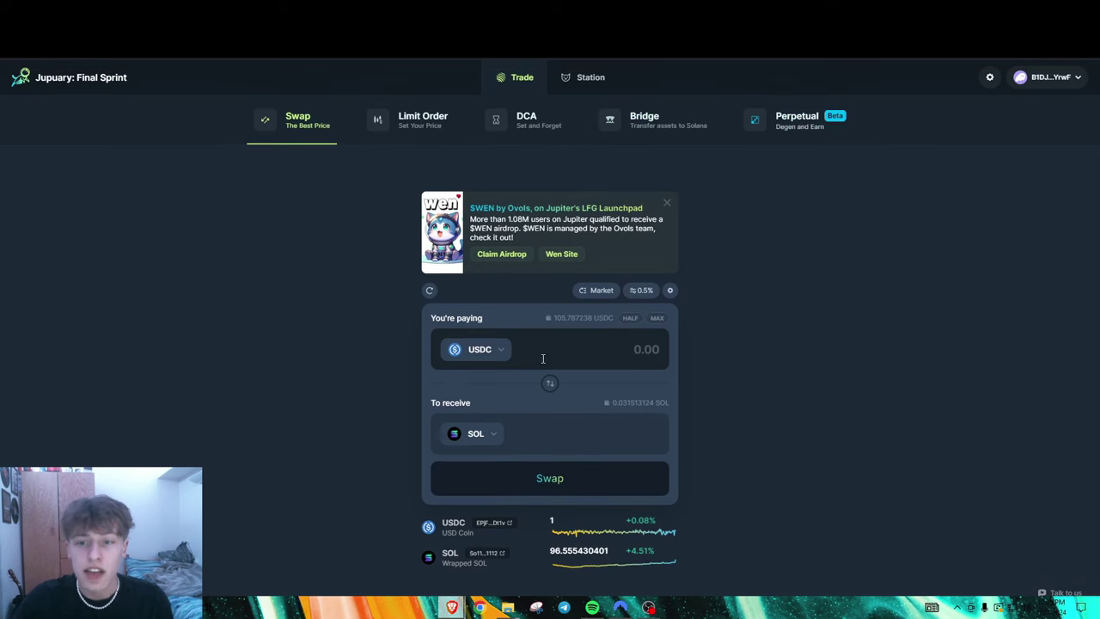
pyautogui.click(550, 383)
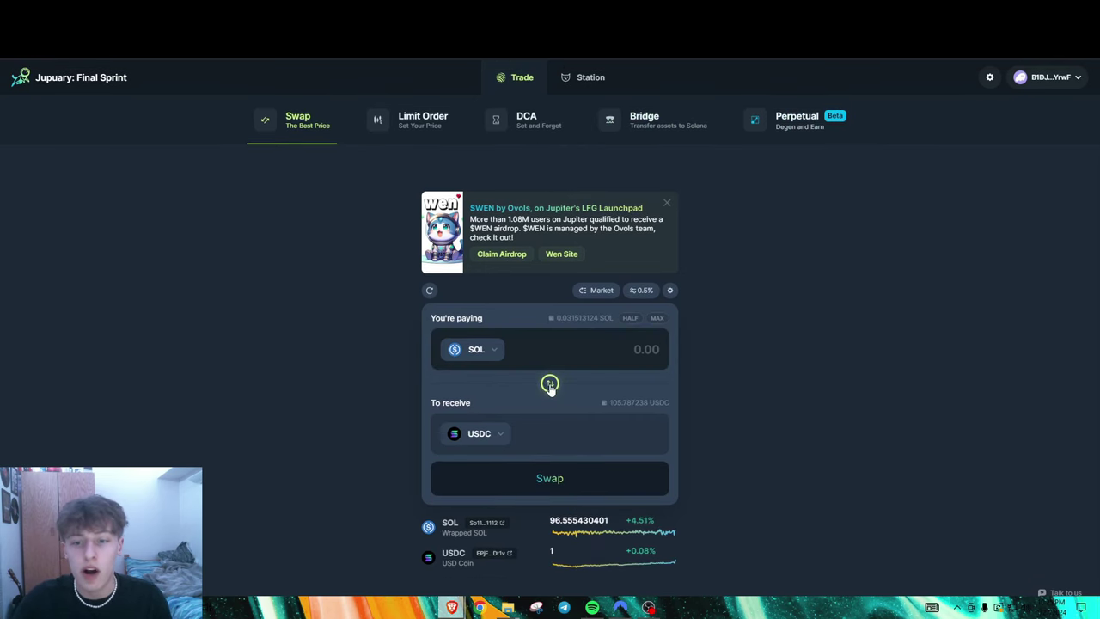
pyautogui.click(550, 383)
pyautogui.click(581, 357)
pyautogui.write('10')
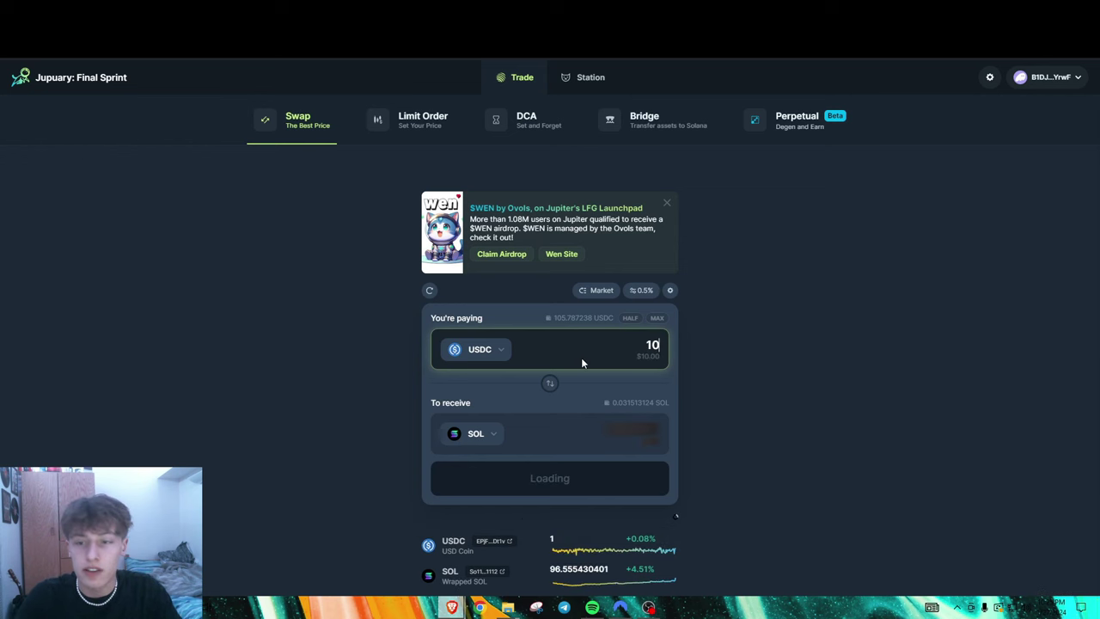
pyautogui.scroll(-1, 567, 413)
pyautogui.click(558, 452)
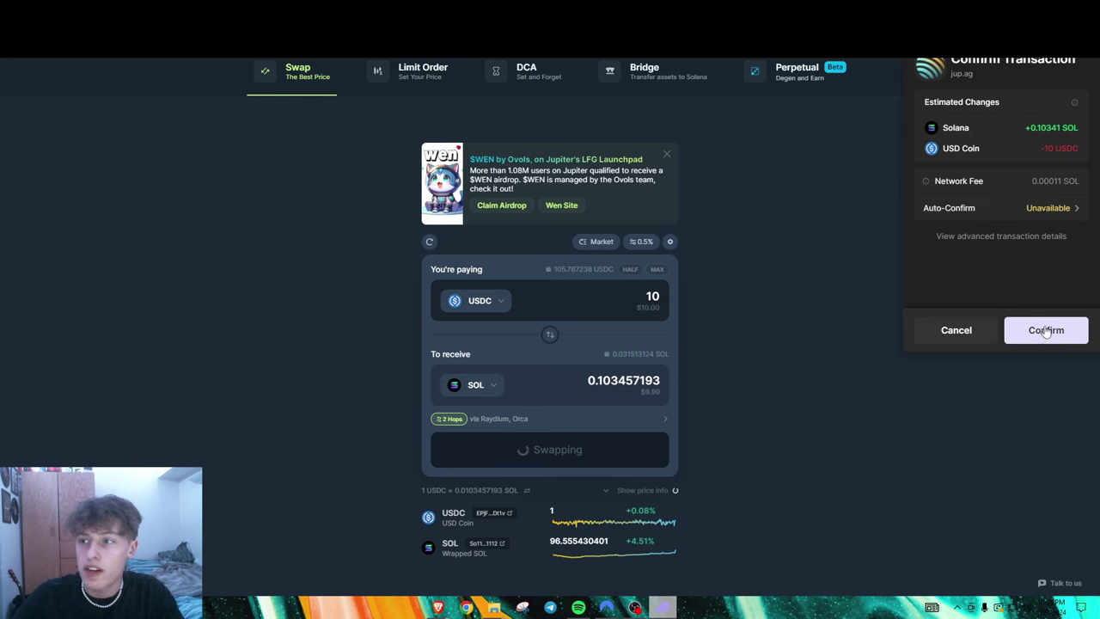
pyautogui.click(1044, 335)
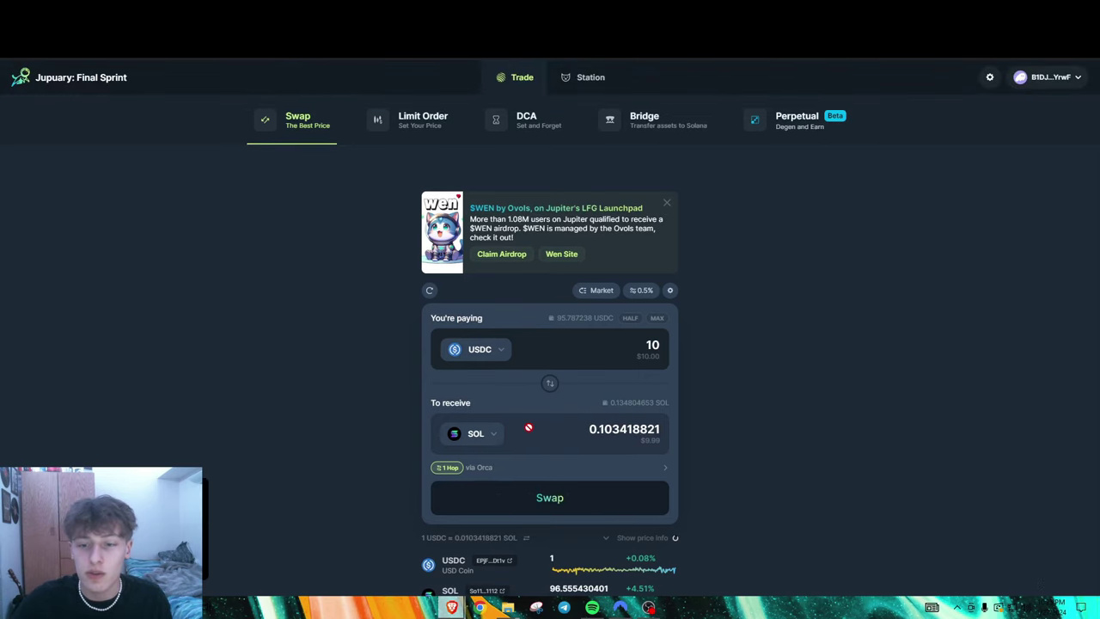
# - Reverse the swap direction, swap 0.1 SOL back to USDC and approve the transaction in the wallet
pyautogui.click(550, 383)
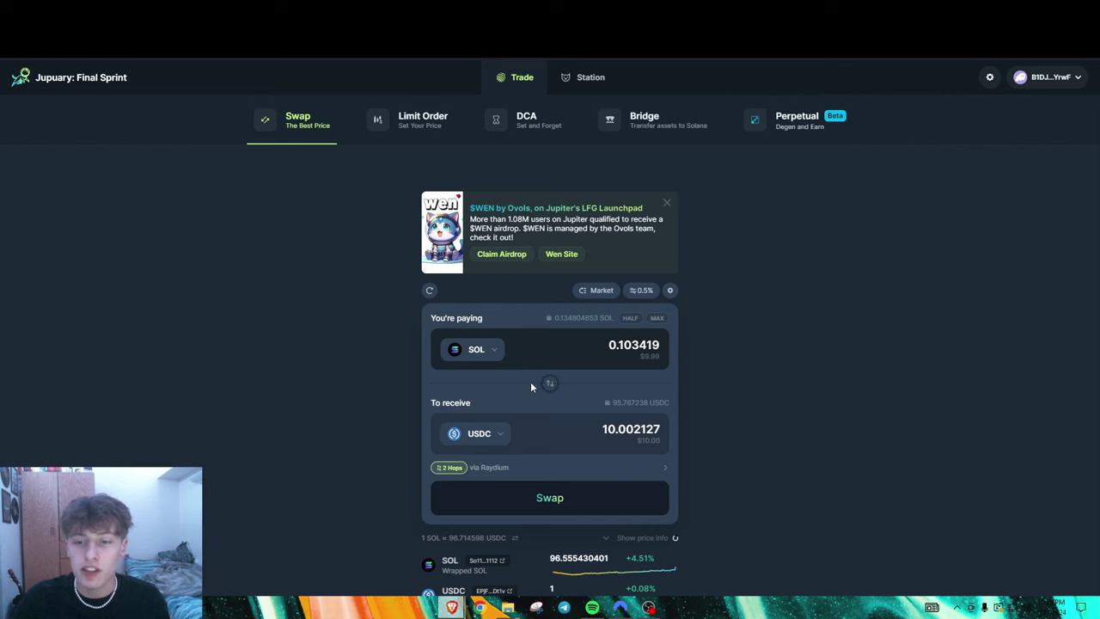
pyautogui.click(656, 319)
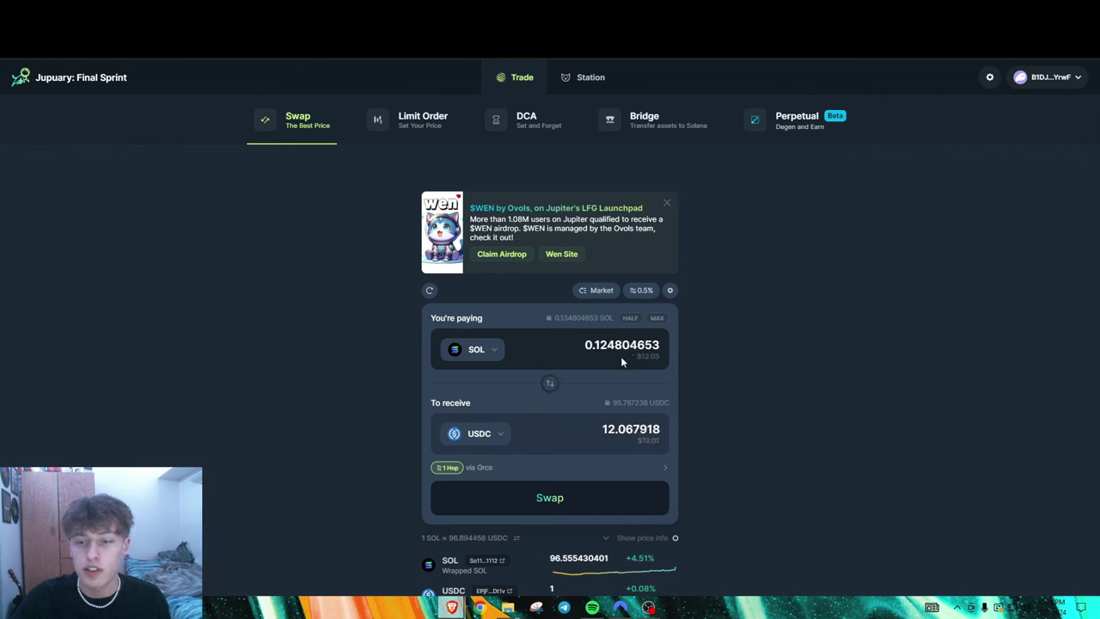
pyautogui.moveTo(659, 344); pyautogui.dragTo(602, 345)
pyautogui.press('BackSpace')
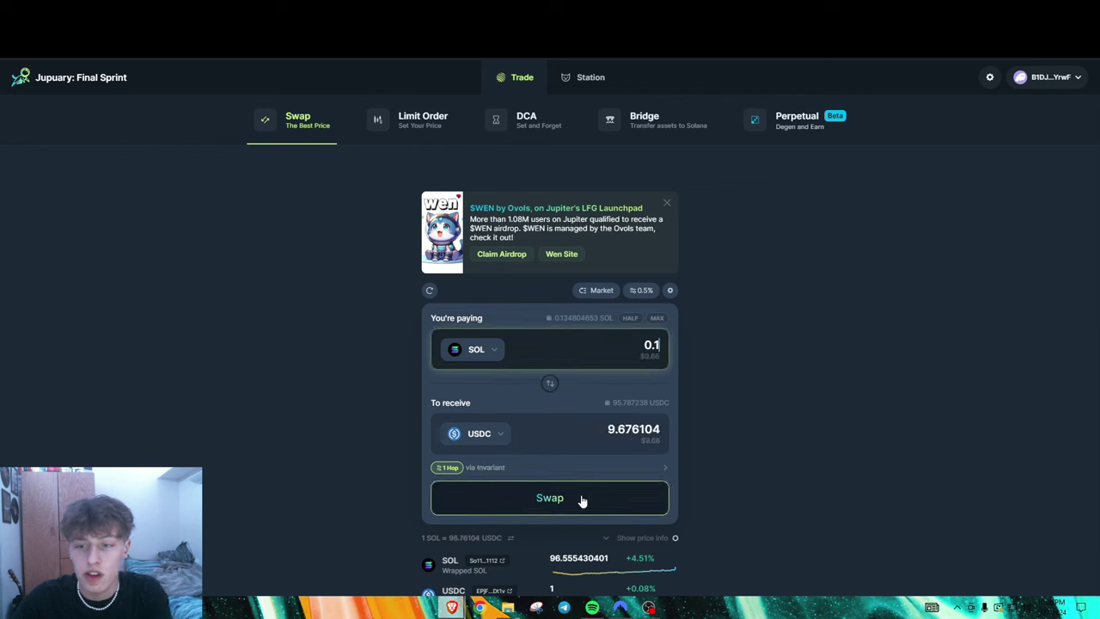
pyautogui.click(582, 502)
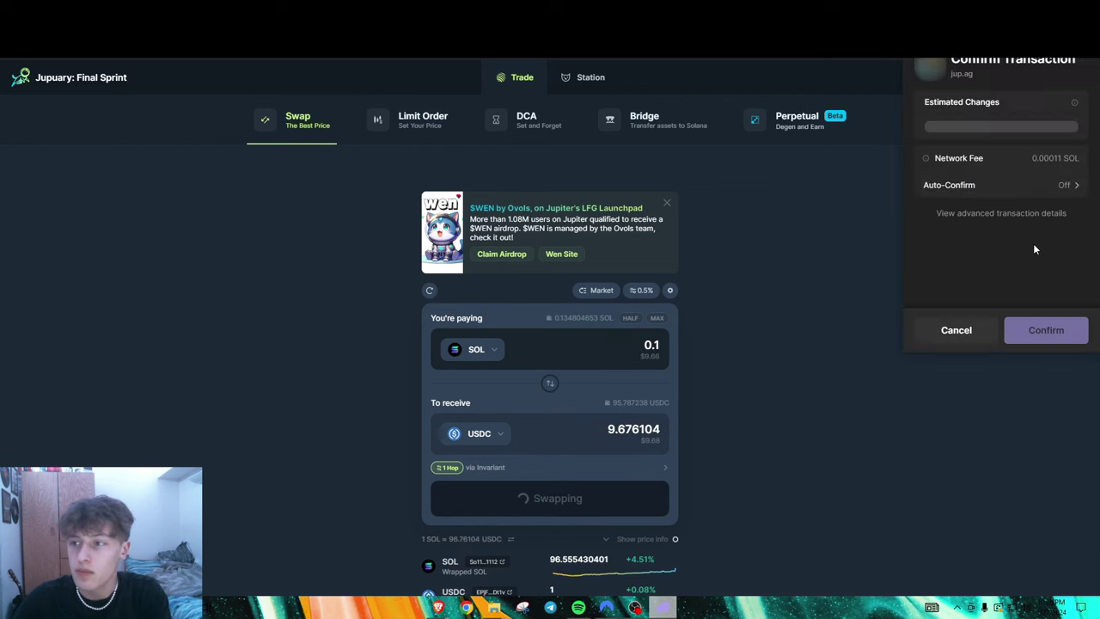
pyautogui.click(1048, 330)
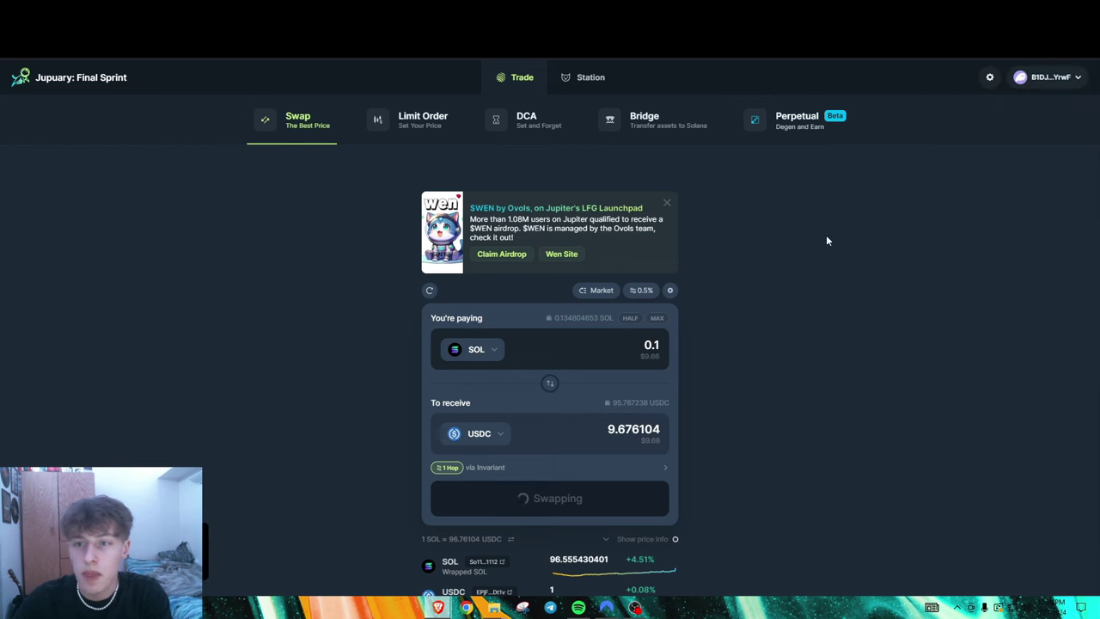
# - Look at the limit order page and open perpetual trading to view the SOL-PERP chart
pyautogui.click(407, 125)
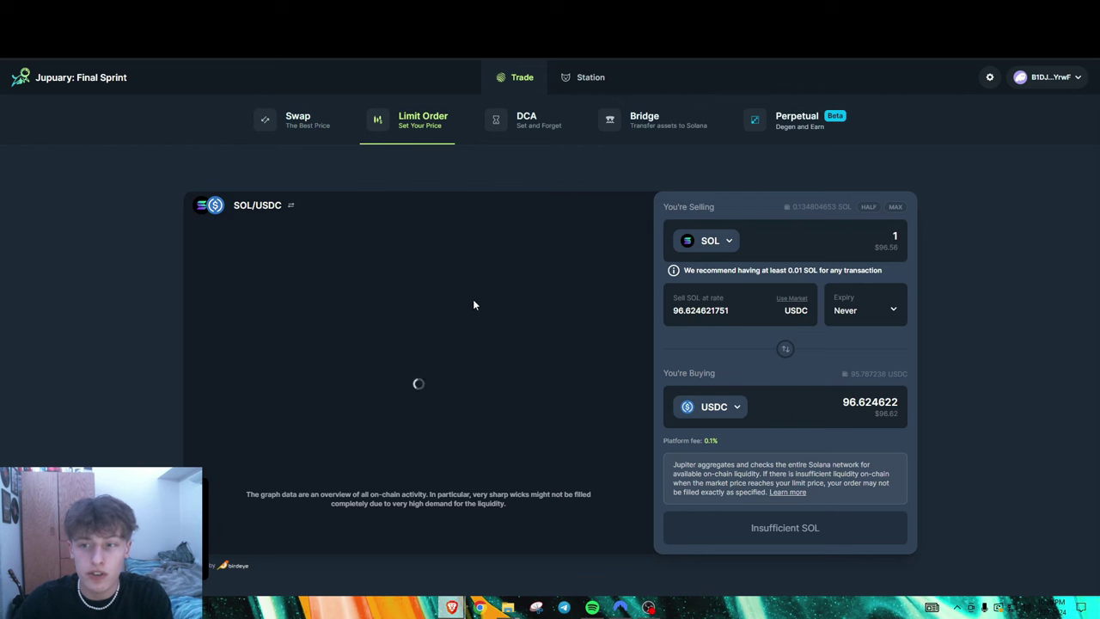
pyautogui.click(789, 125)
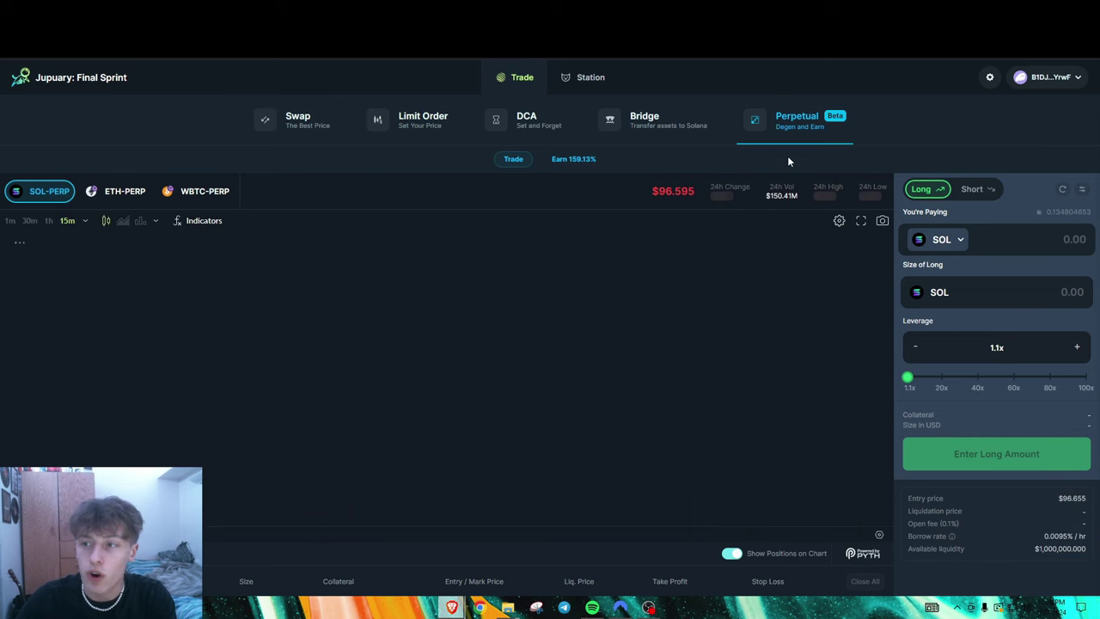
pyautogui.scroll(-2, 868, 160)
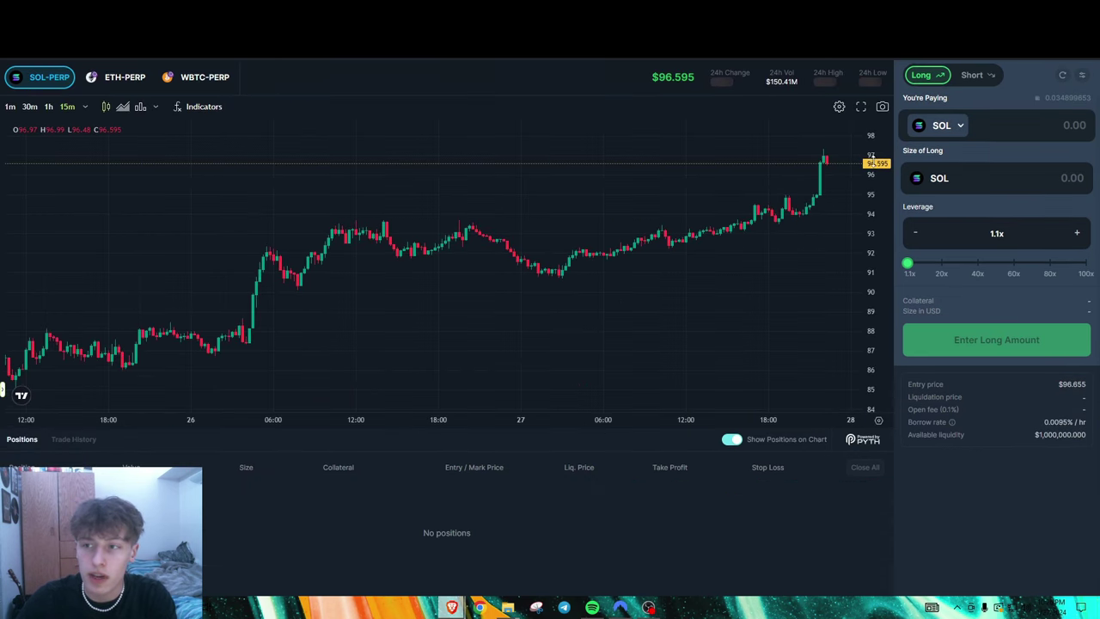
pyautogui.moveTo(813, 344); pyautogui.dragTo(710, 355)
pyautogui.scroll(1, 894, 497)
pyautogui.scroll(2, 895, 497)
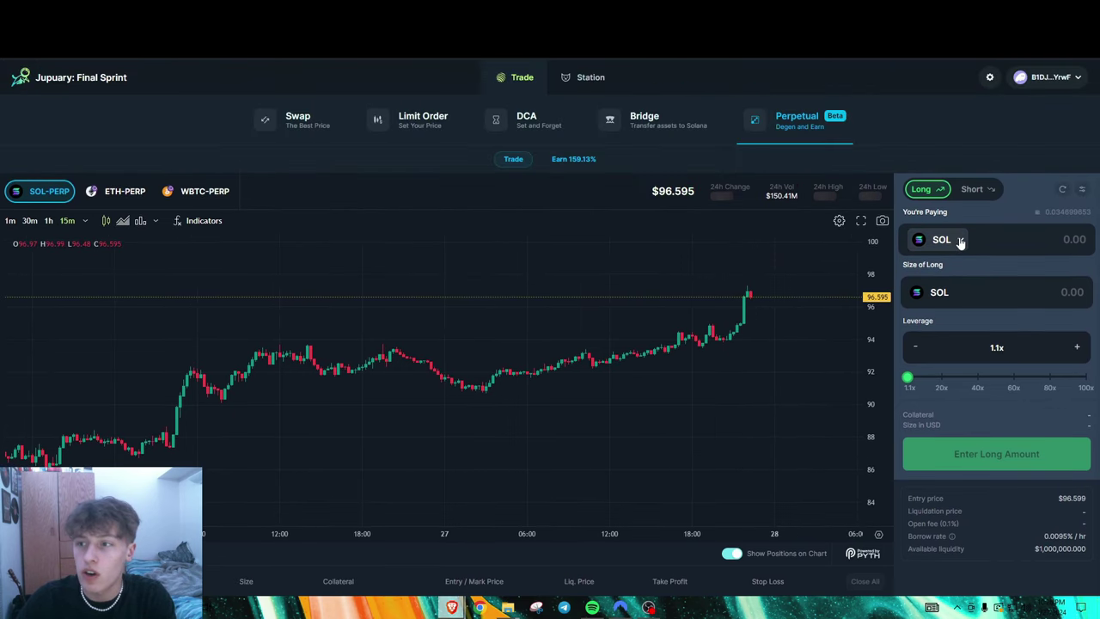
# - Choose USDC as the payment token for the SOL perpetual position and set the amount to 100
pyautogui.click(957, 239)
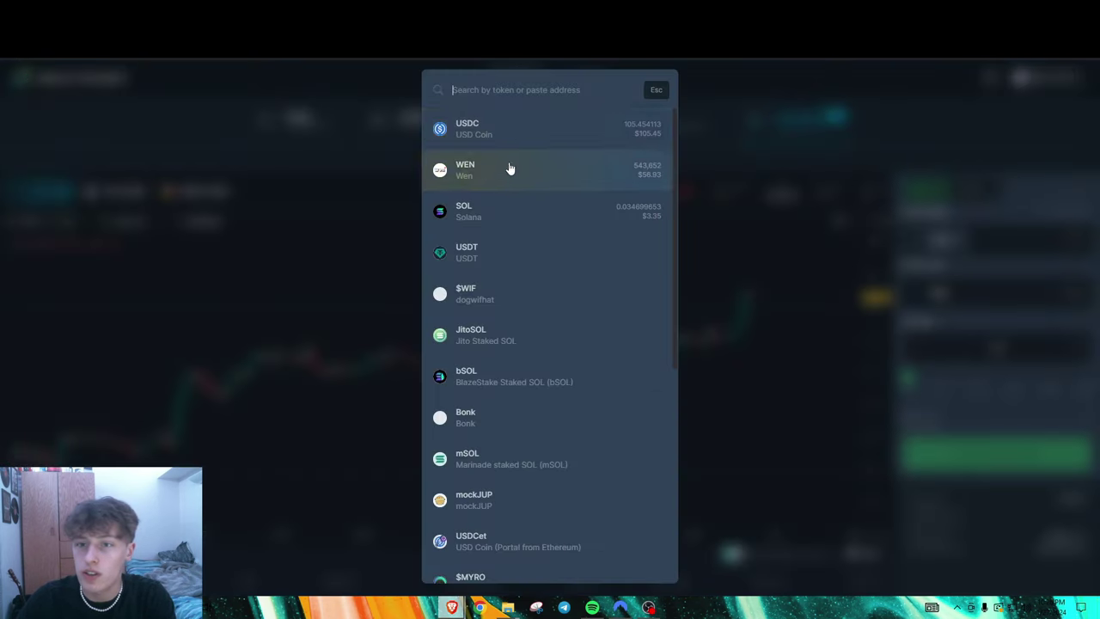
pyautogui.click(499, 129)
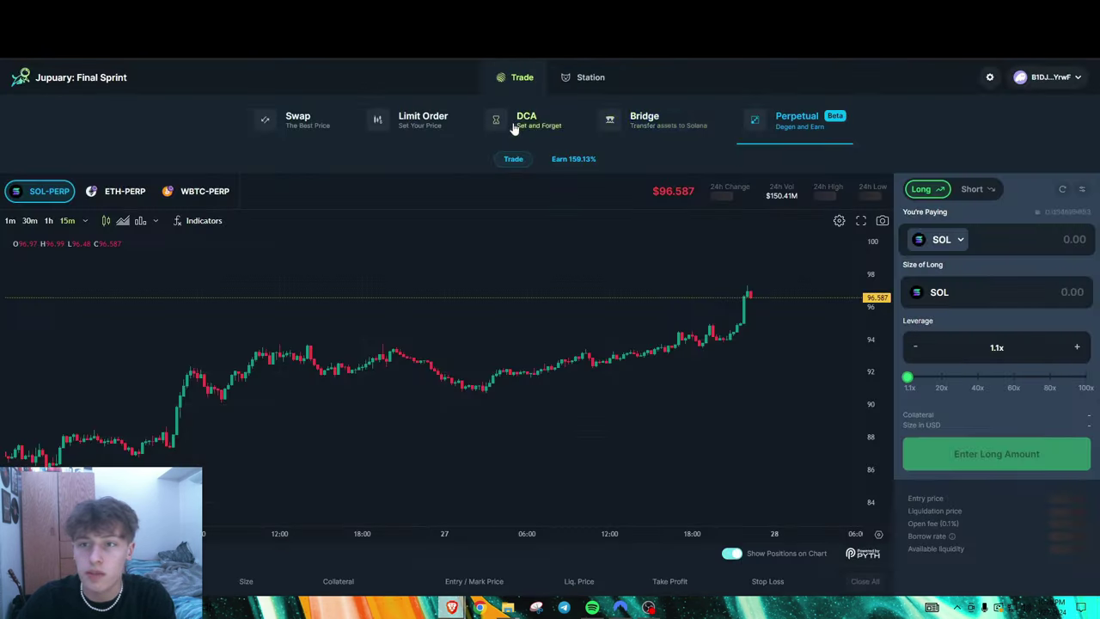
pyautogui.click(1064, 240)
pyautogui.write('100')
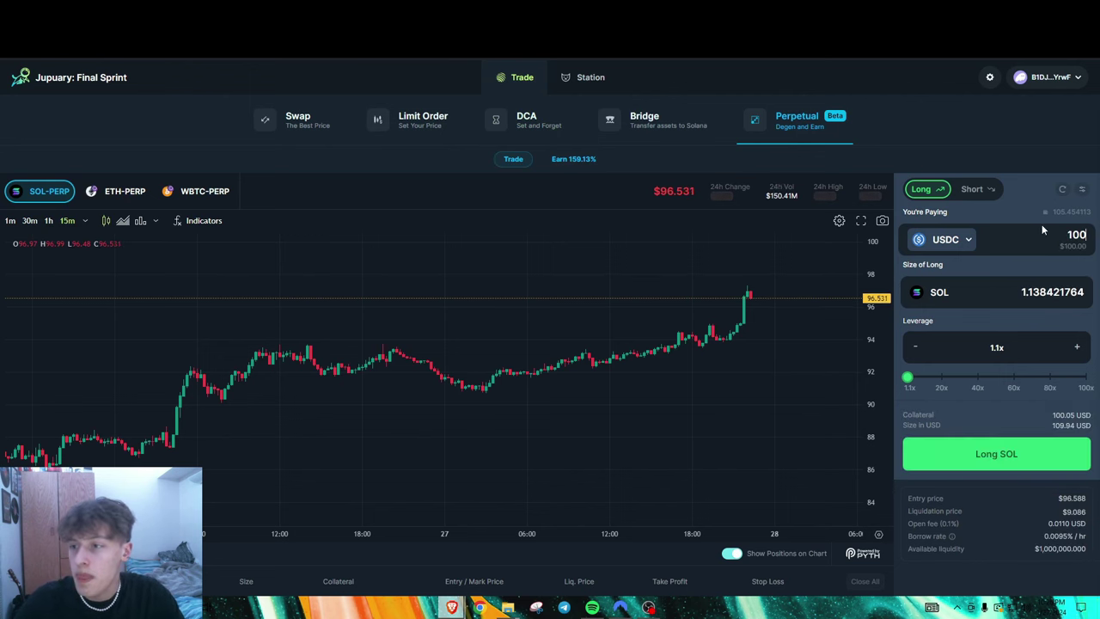
pyautogui.scroll(-2, 1041, 224)
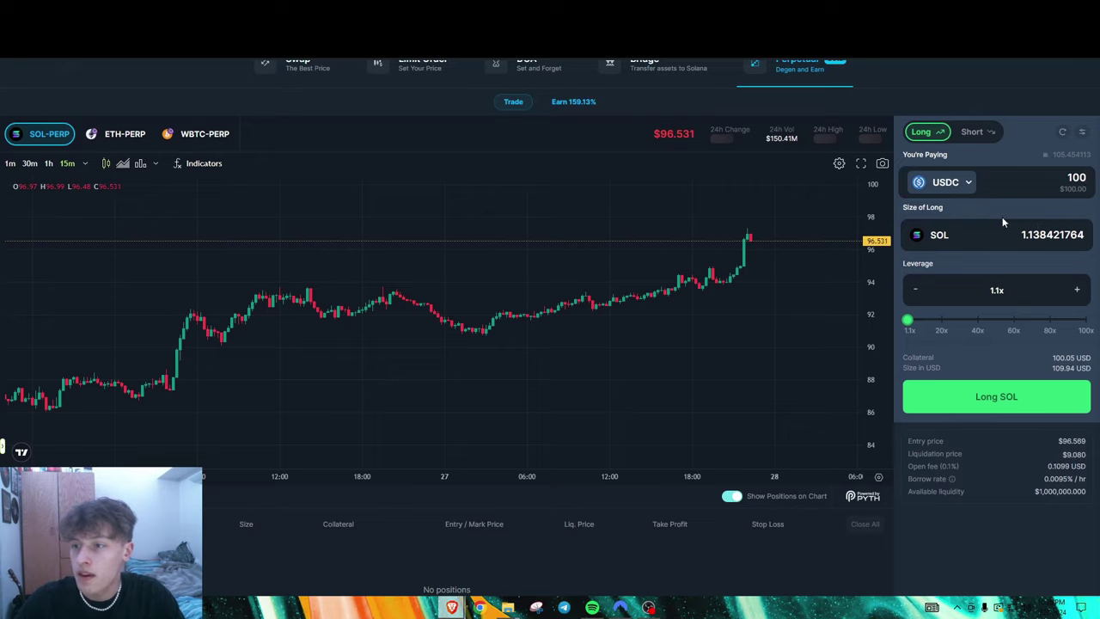
pyautogui.scroll(1, 995, 209)
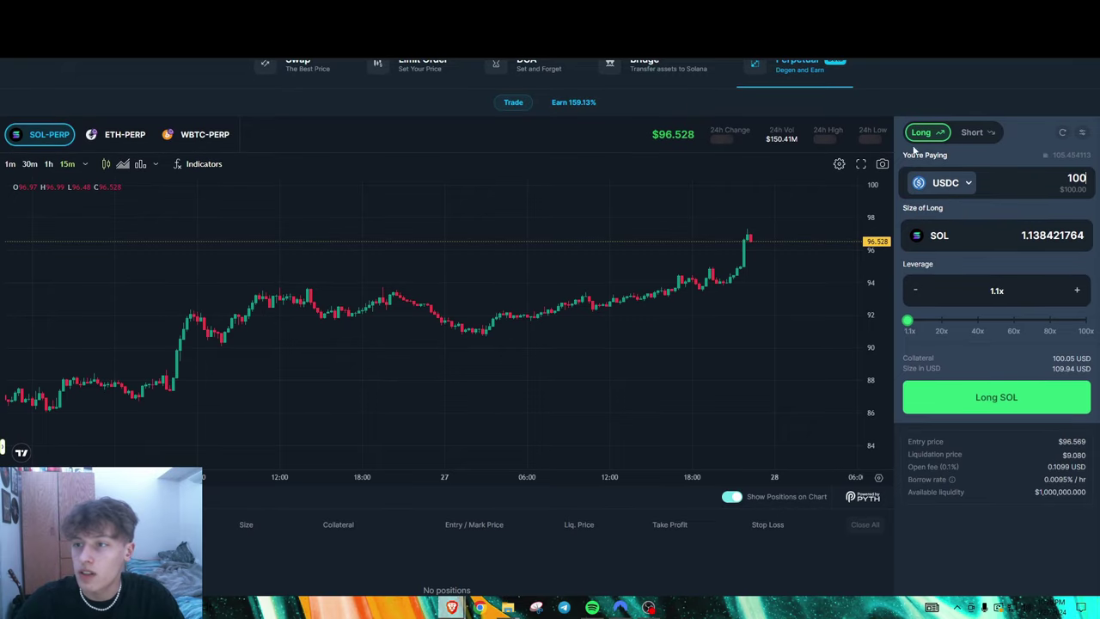
# - Switch the SOL position to short and show the price chart in 1h candles
pyautogui.click(972, 134)
pyautogui.click(48, 167)
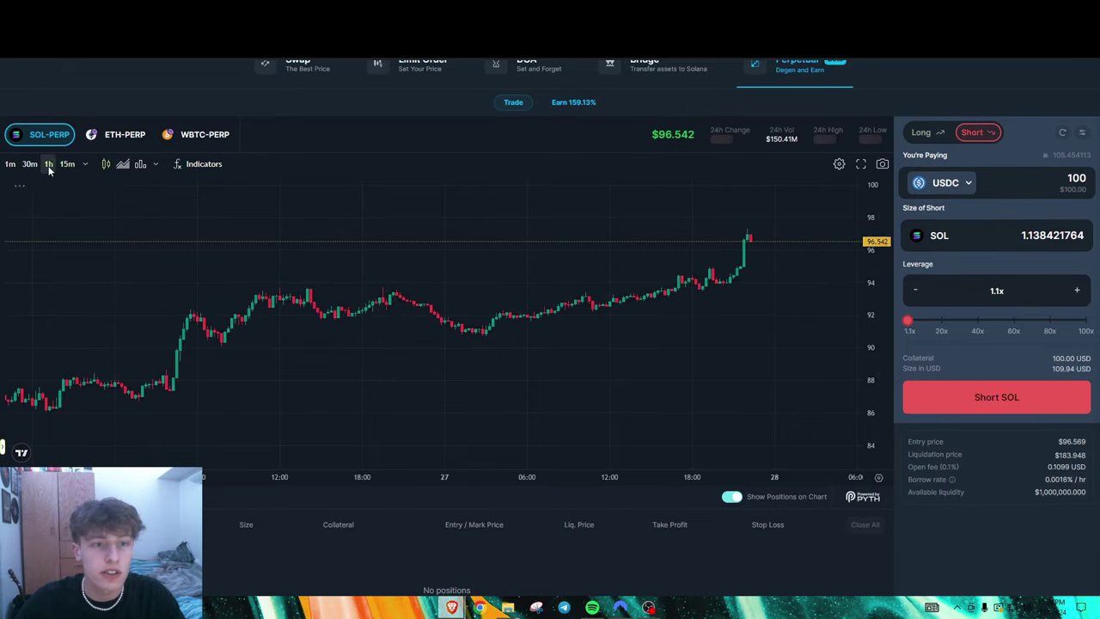
pyautogui.moveTo(553, 221); pyautogui.dragTo(478, 230)
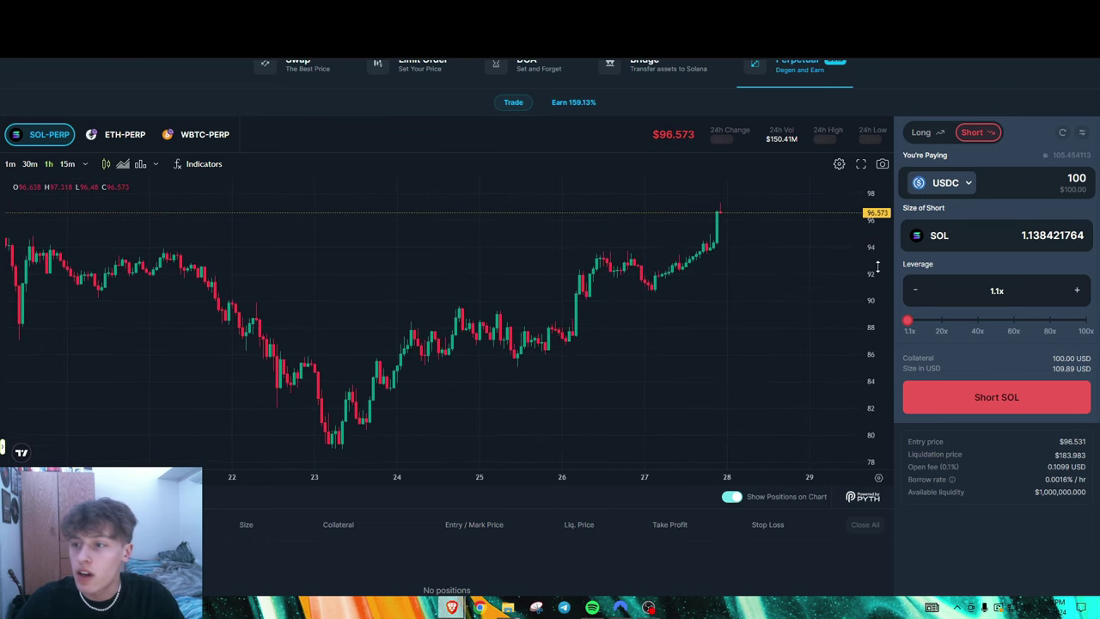
# - Set the short's leverage to 25.5x, submit the SOL short order and approve it in the wallet
pyautogui.moveTo(907, 320); pyautogui.dragTo(954, 333)
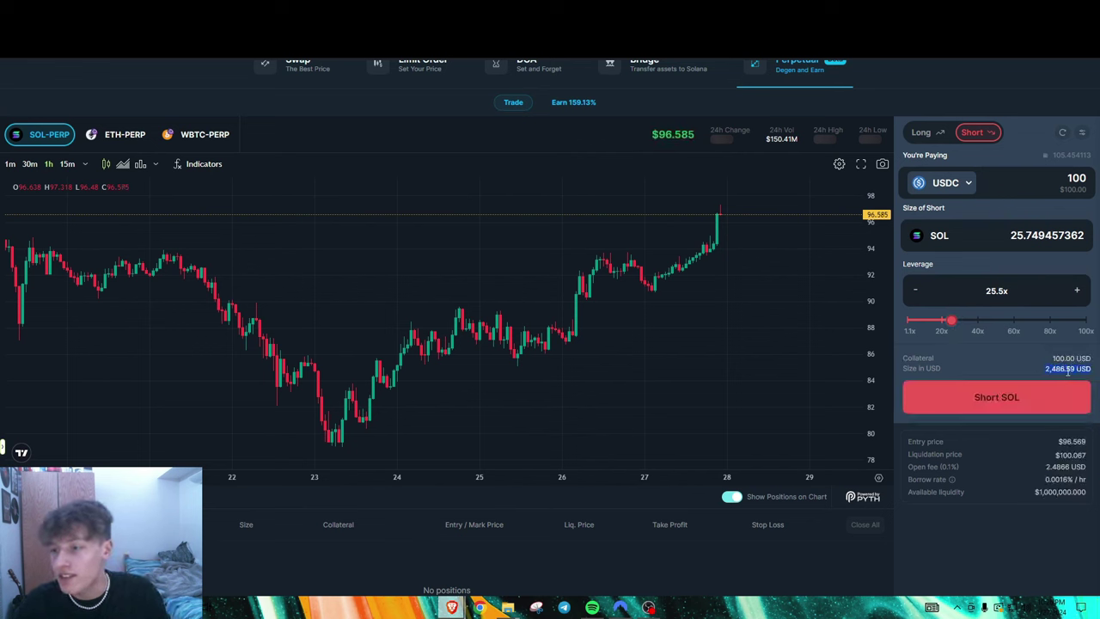
pyautogui.click(1067, 368)
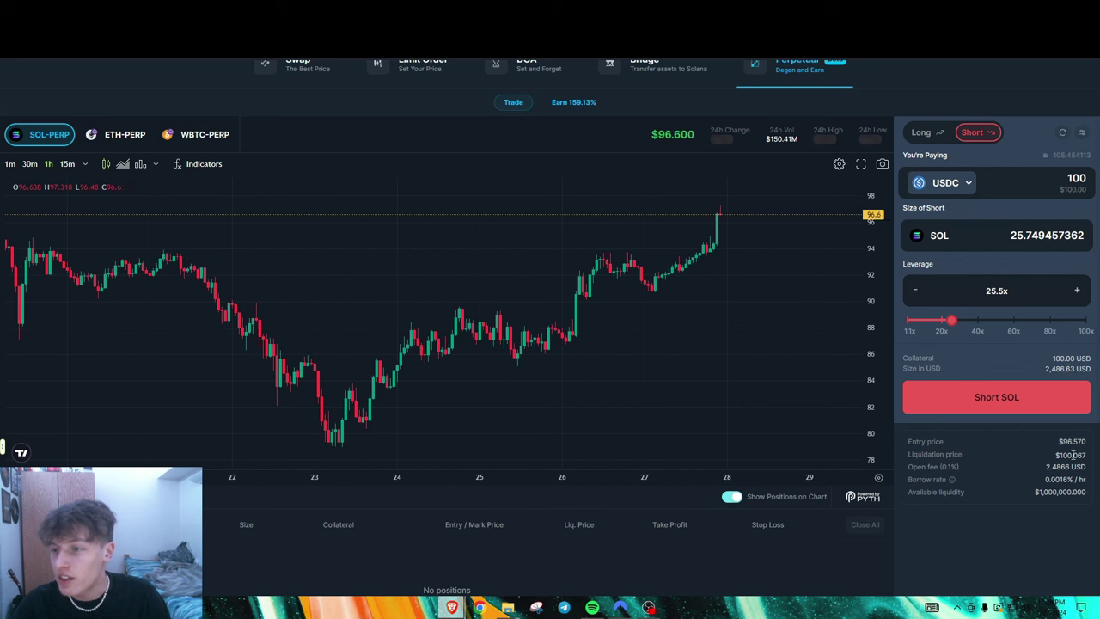
pyautogui.click(997, 400)
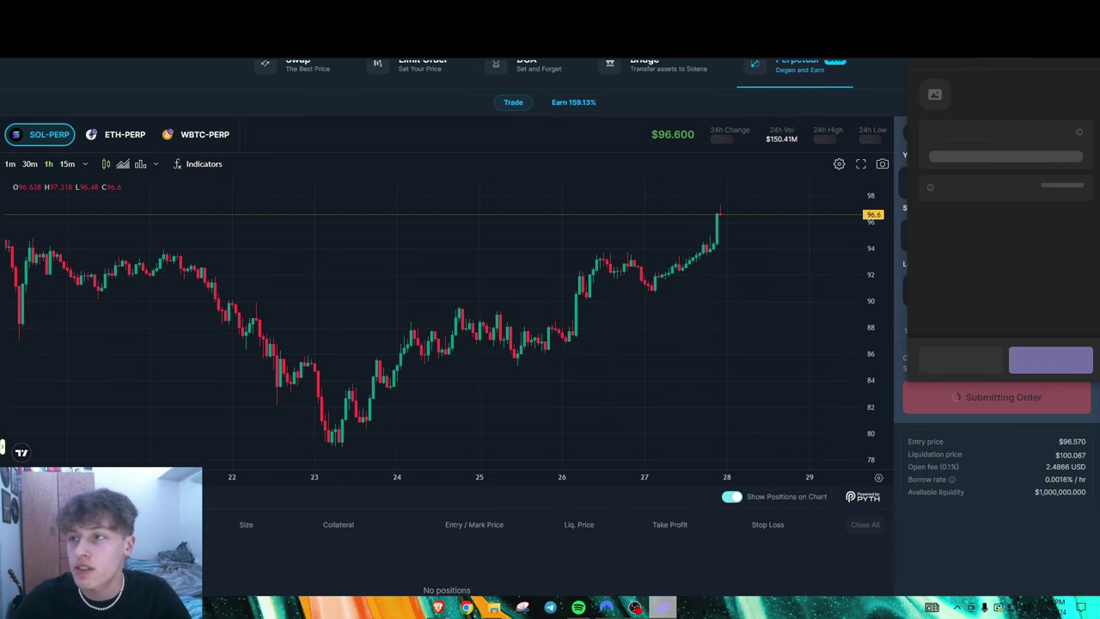
pyautogui.click(647, 450)
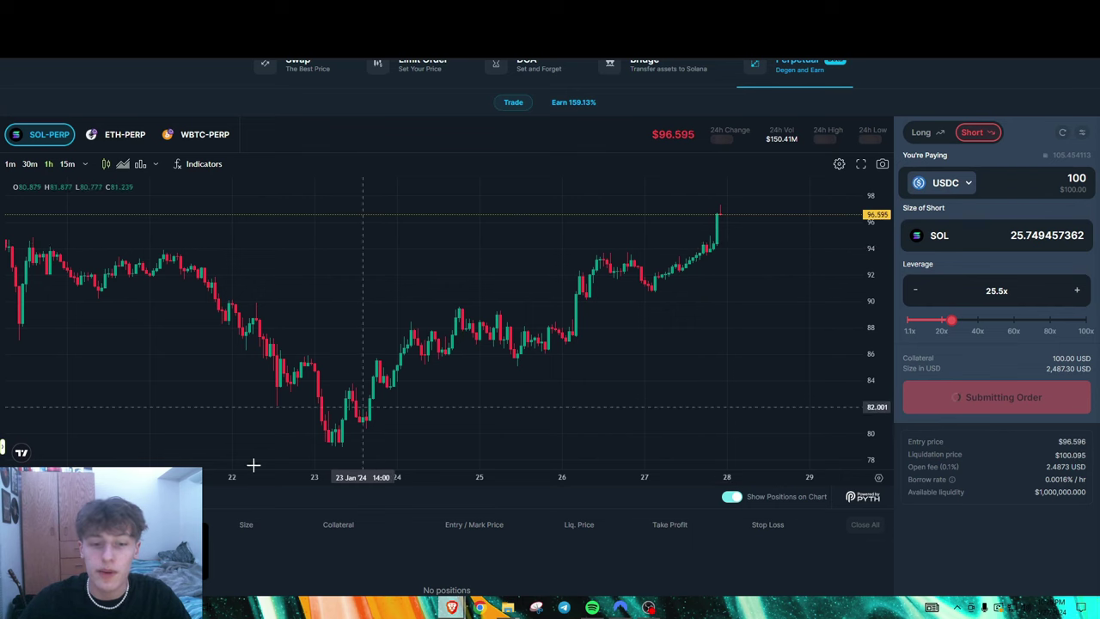
pyautogui.scroll(-1, 242, 514)
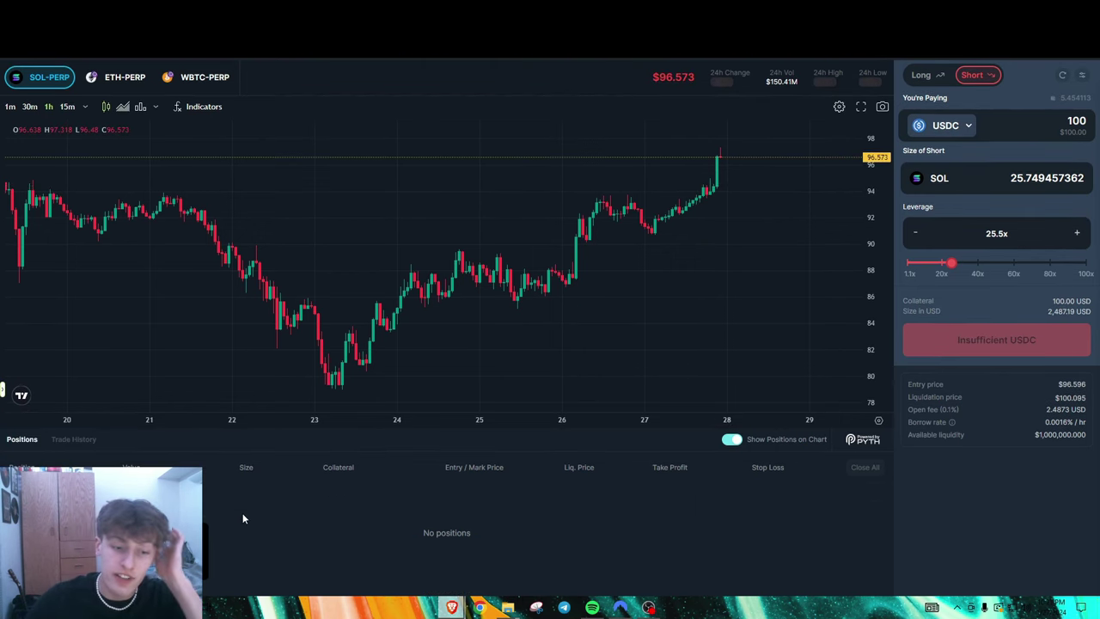
pyautogui.scroll(1, 243, 518)
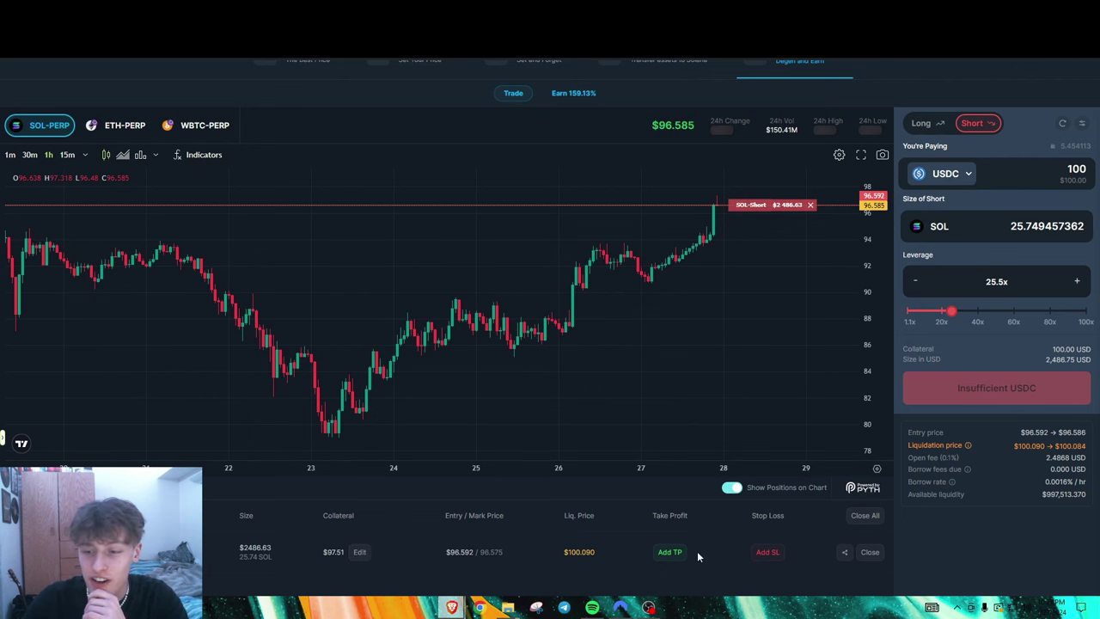
pyautogui.click(766, 553)
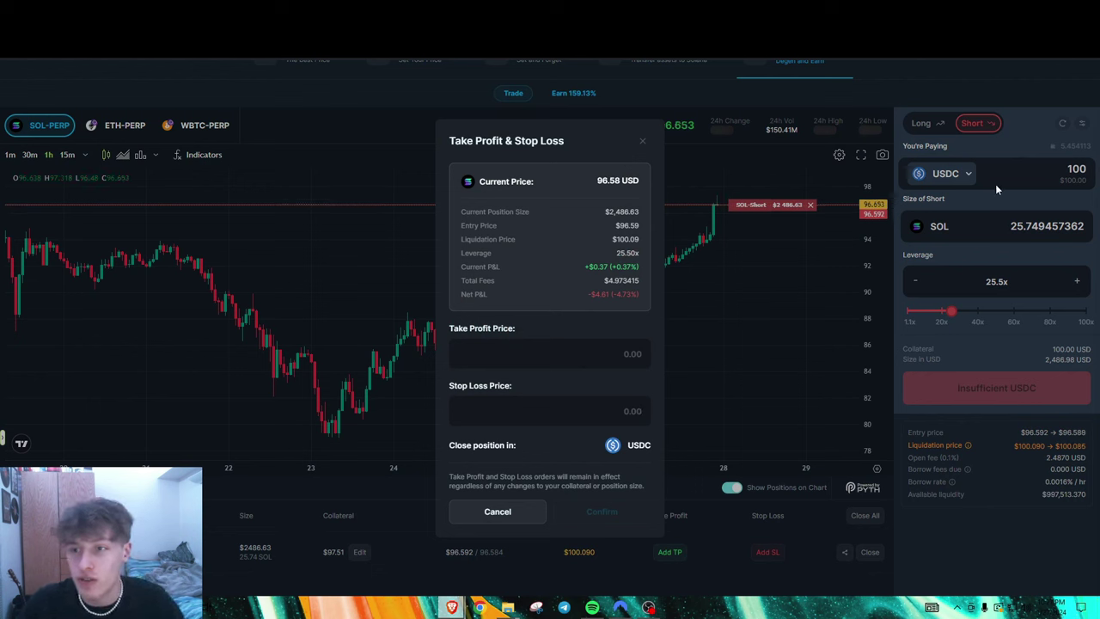
pyautogui.click(527, 354)
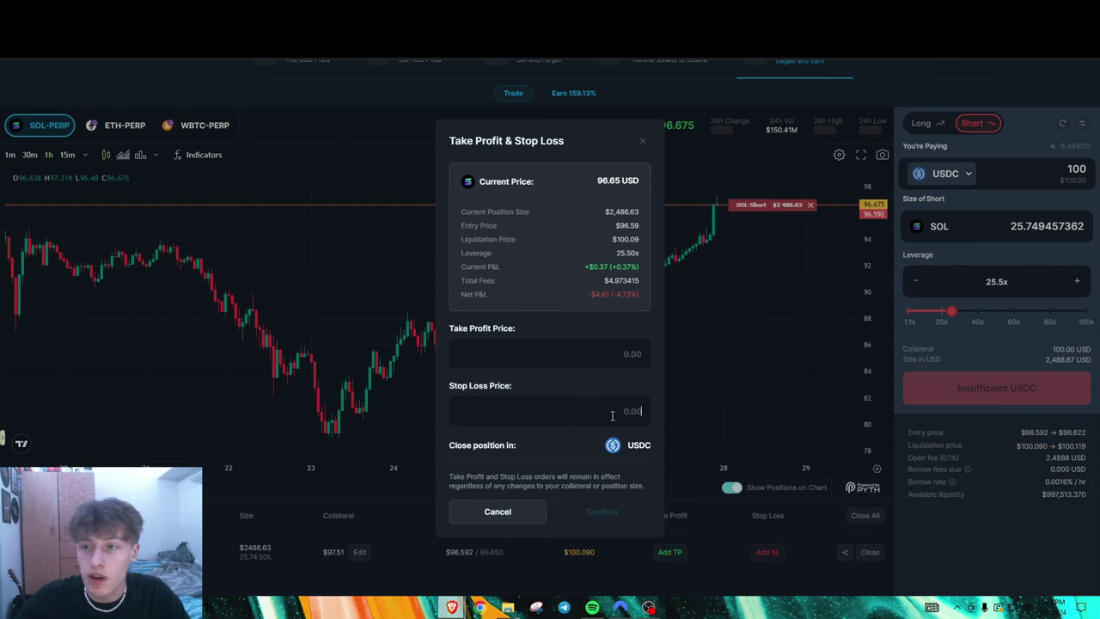
pyautogui.click(644, 143)
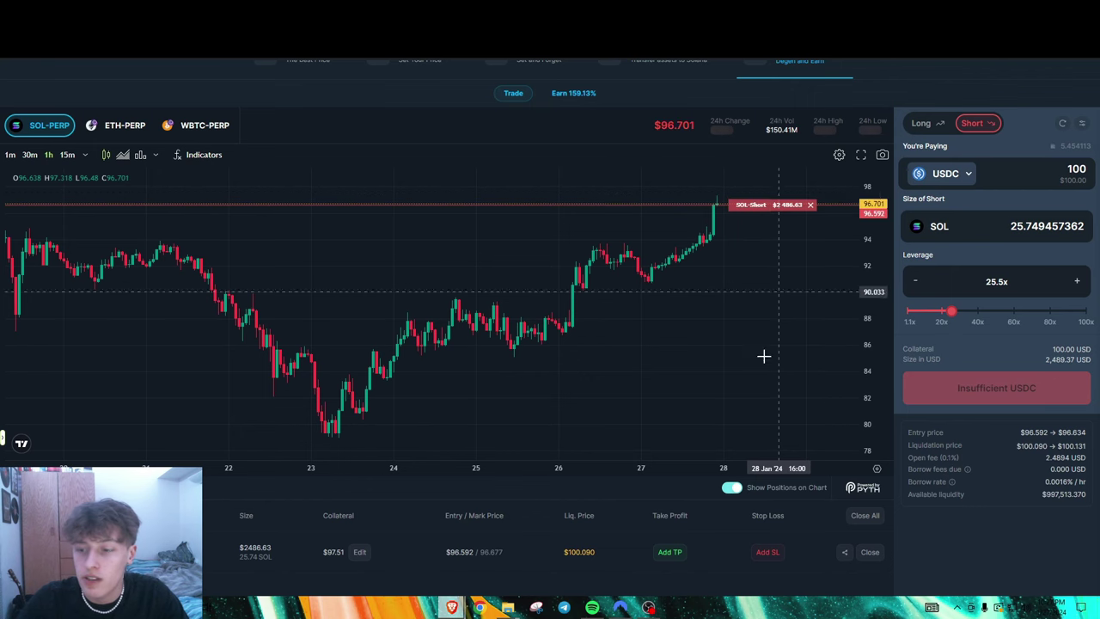
# - Add a stop loss at 97.5 USD to the open SOL short, leaving take profit empty, and approve it in the wallet
pyautogui.click(766, 552)
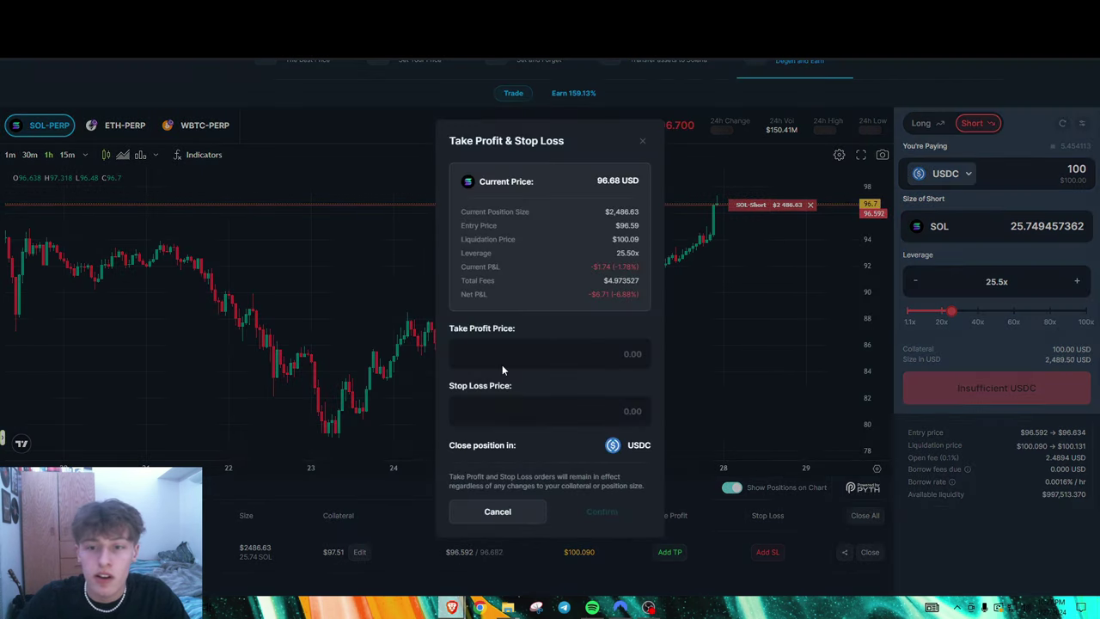
pyautogui.write('9')
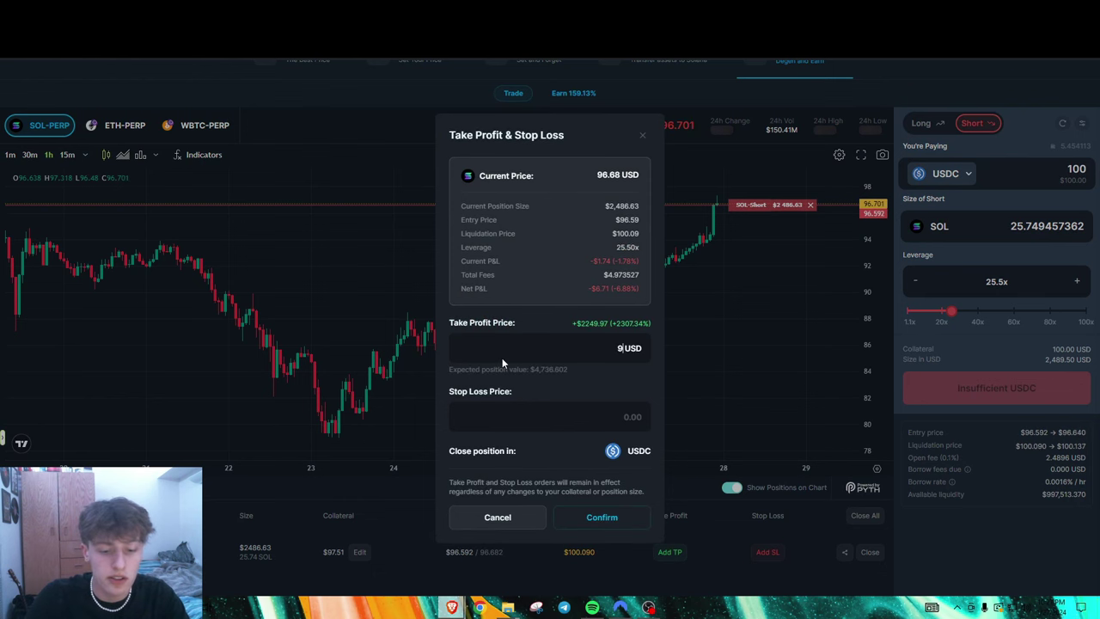
pyautogui.write('7')
pyautogui.press('BackSpace')
pyautogui.press('BackSpace')
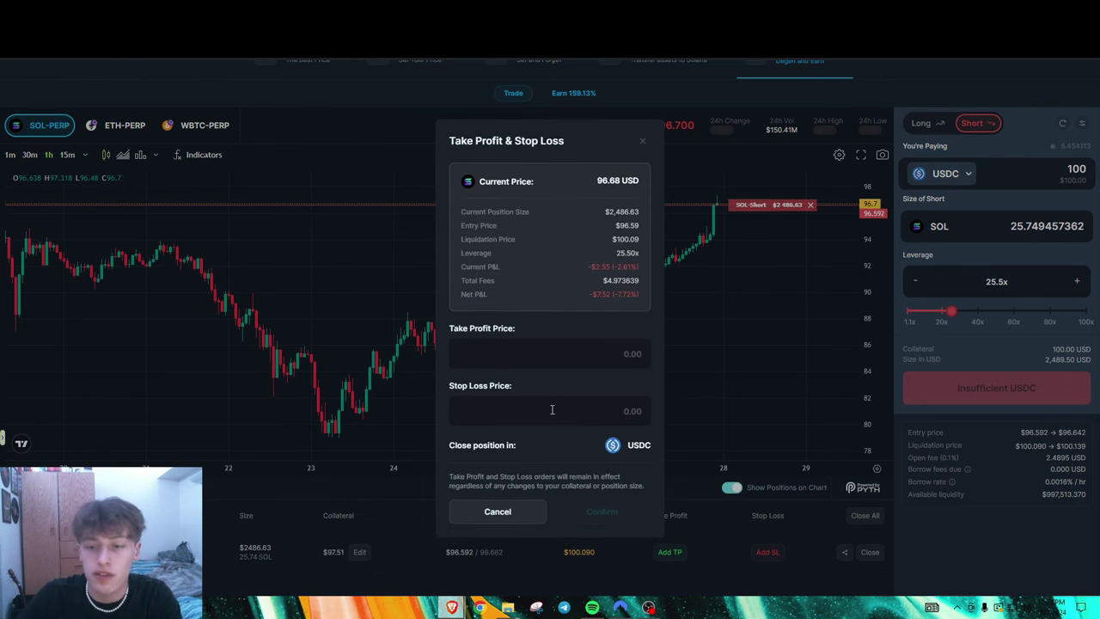
pyautogui.click(551, 410)
pyautogui.write('97.5')
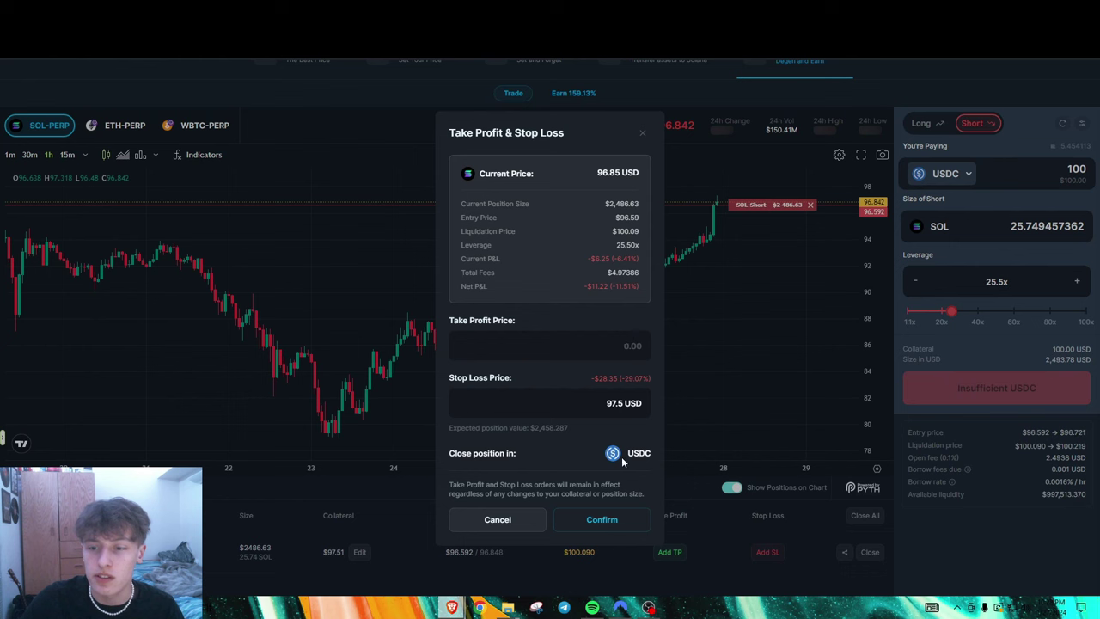
pyautogui.click(592, 521)
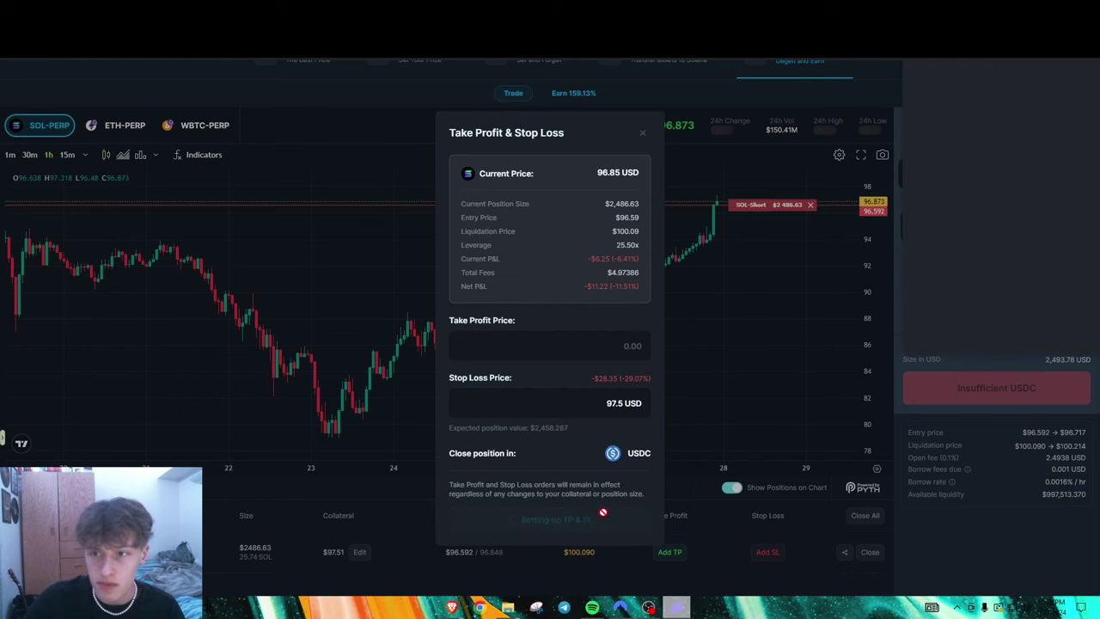
pyautogui.click(1043, 329)
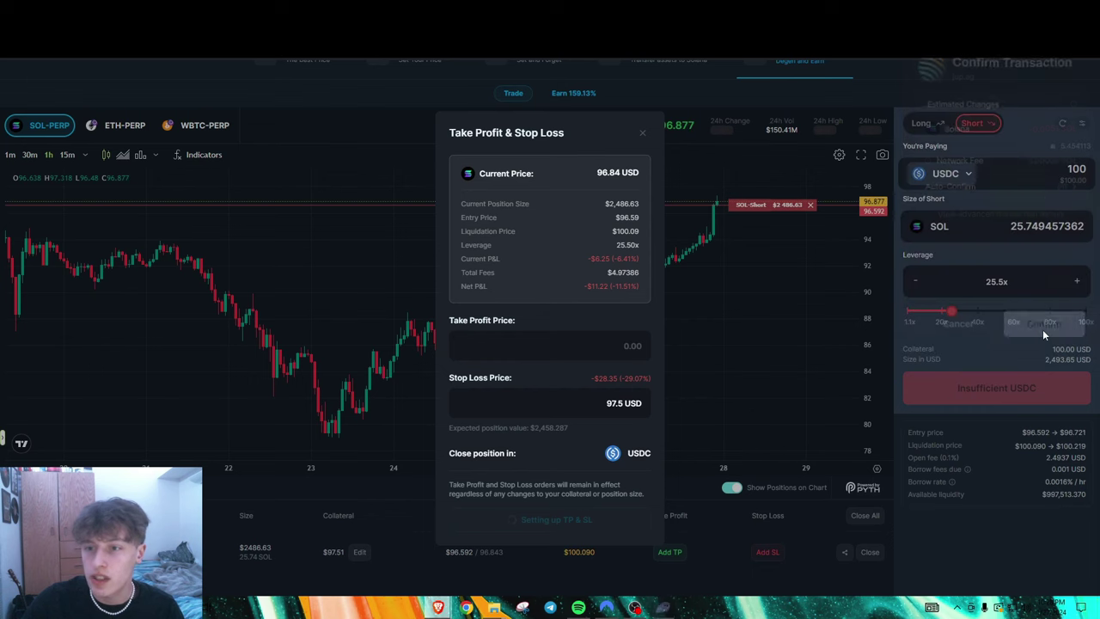
pyautogui.click(642, 136)
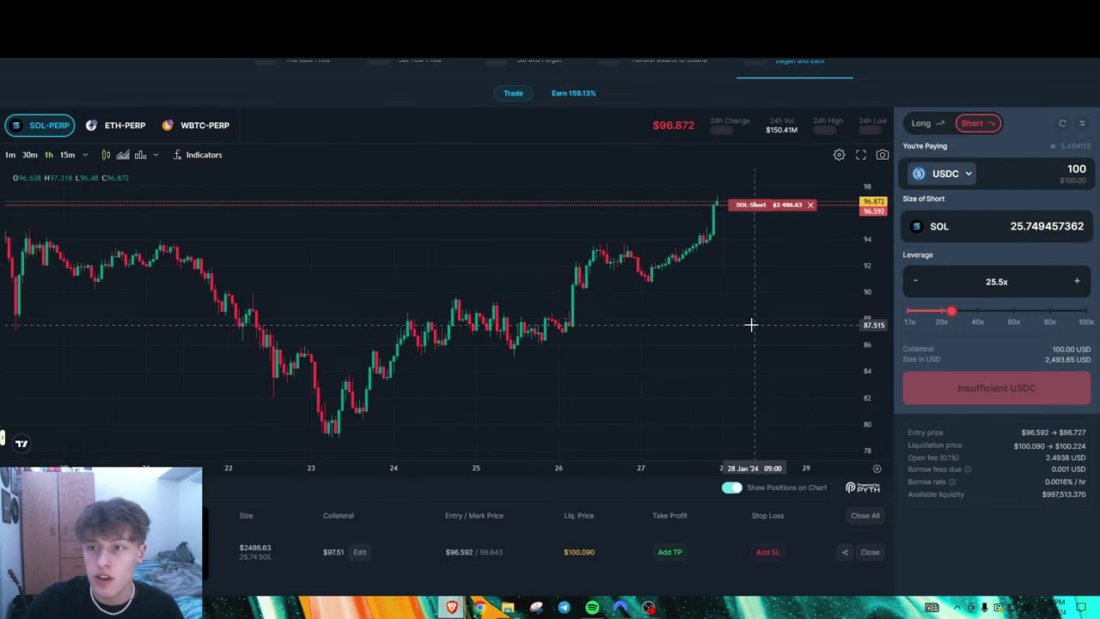
# - Check the SOL short's entry and stop-loss lines on the chart and return to the token swap page
pyautogui.moveTo(795, 241); pyautogui.dragTo(746, 256)
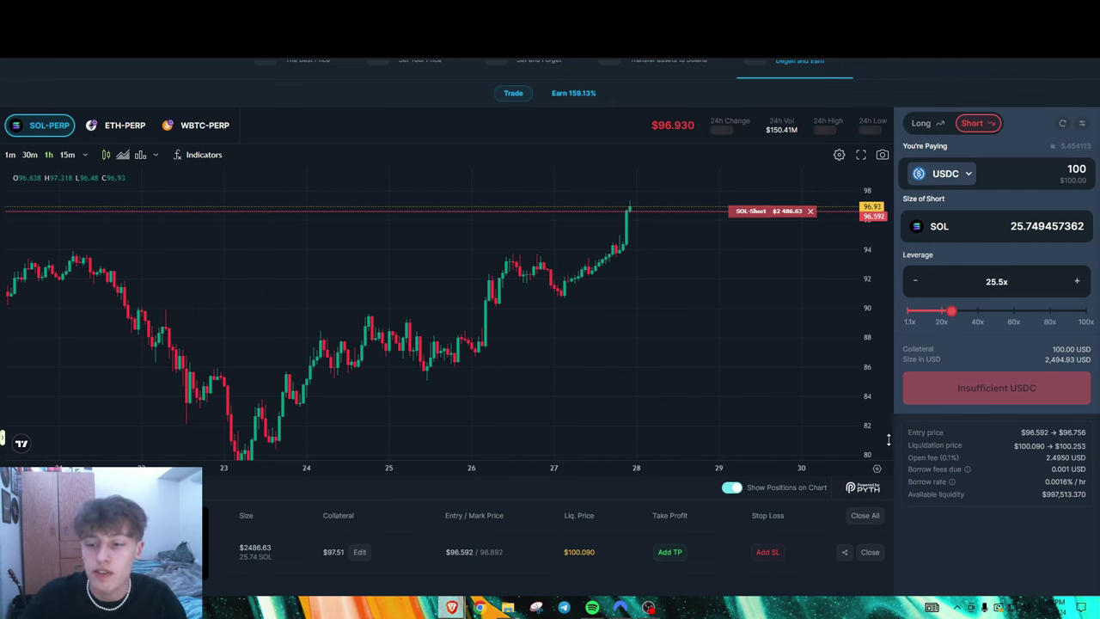
pyautogui.scroll(-2, 877, 318)
pyautogui.moveTo(825, 387); pyautogui.dragTo(895, 391)
pyautogui.scroll(1, 989, 550)
pyautogui.scroll(1, 988, 550)
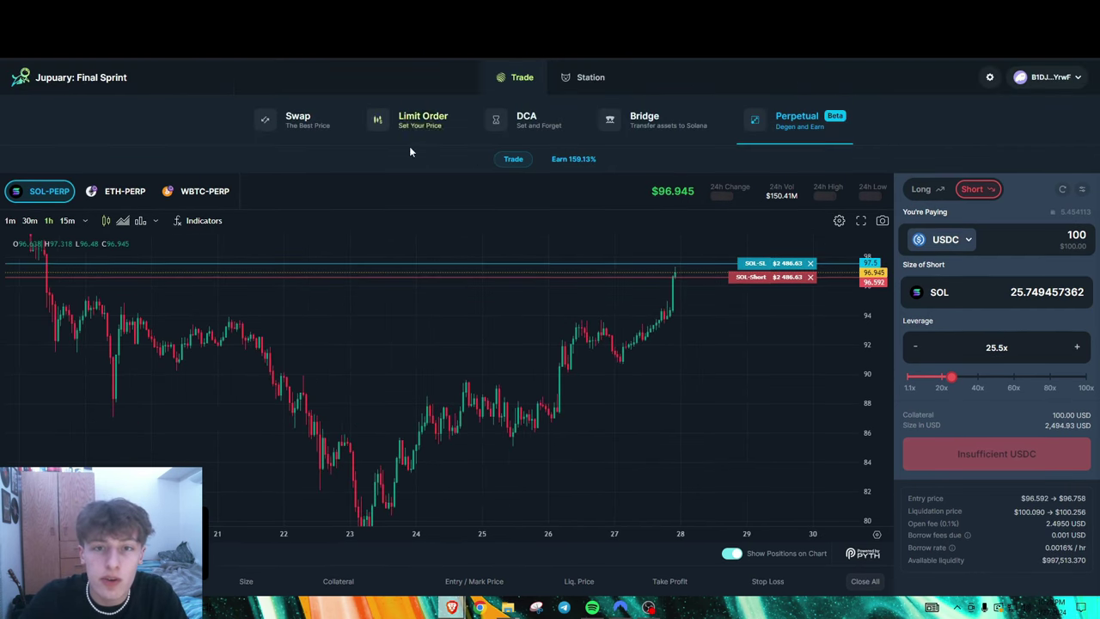
pyautogui.click(315, 134)
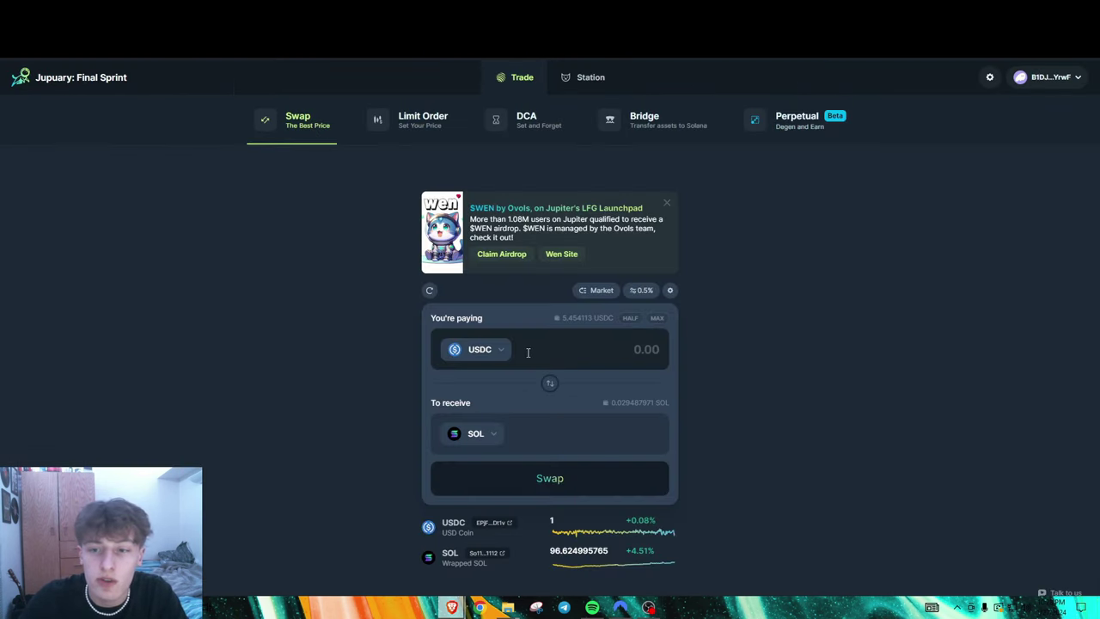
# - Keep USDC as the token paid for SOL and enter the full 5.454113 USDC balance as the swap amount
pyautogui.click(497, 351)
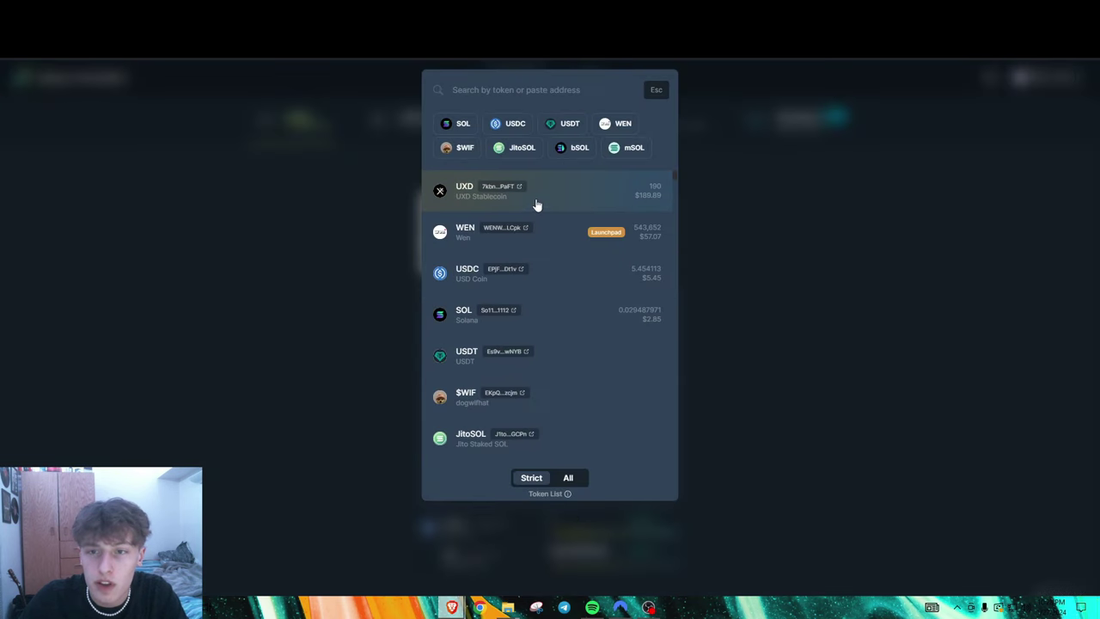
pyautogui.click(563, 275)
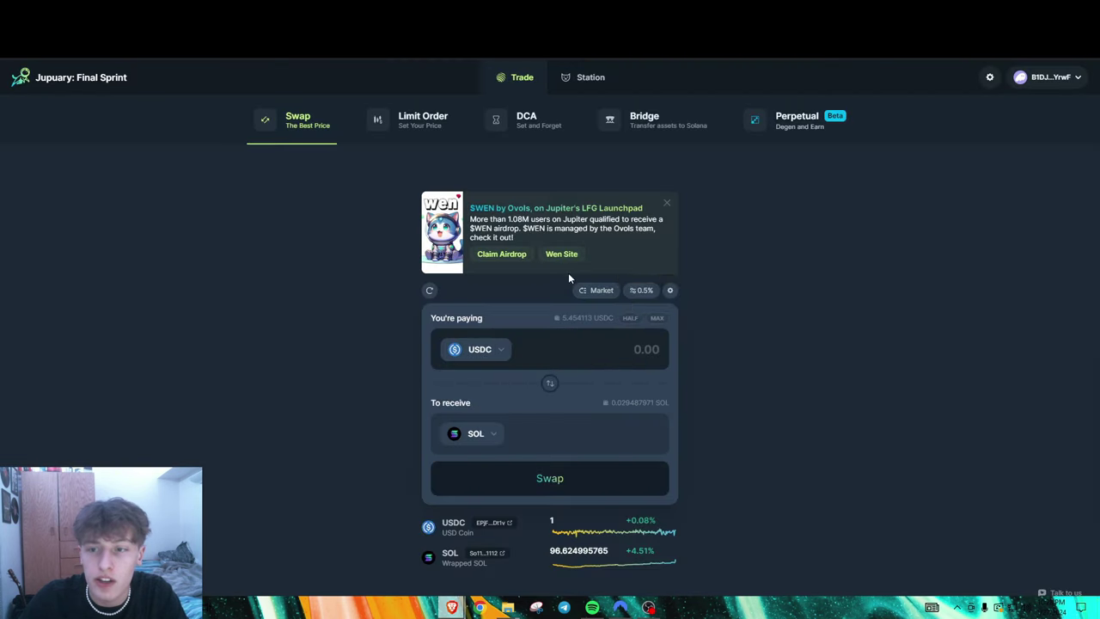
pyautogui.click(656, 319)
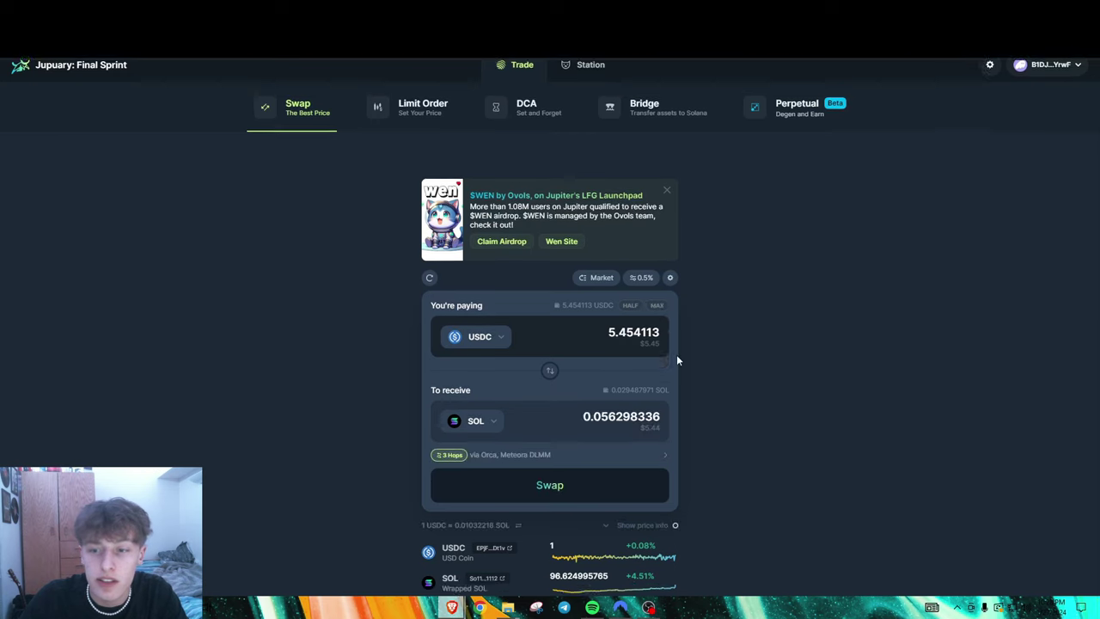
pyautogui.scroll(-1, 677, 354)
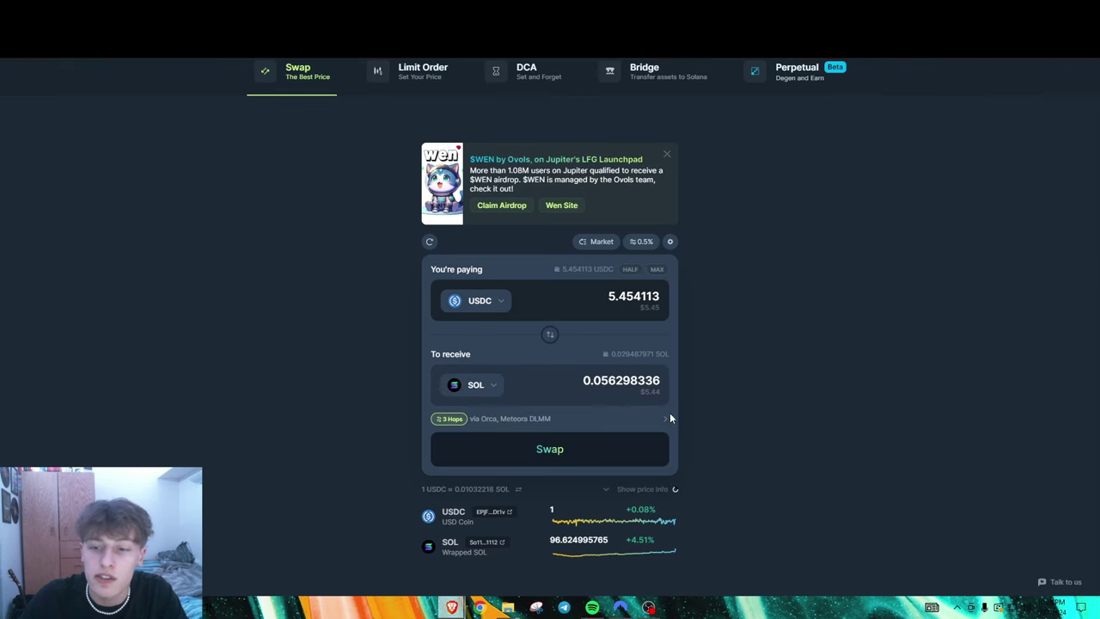
# - Look at the swap's slippage options, including 0.3%, and close them without saving a change
pyautogui.click(655, 246)
pyautogui.click(461, 332)
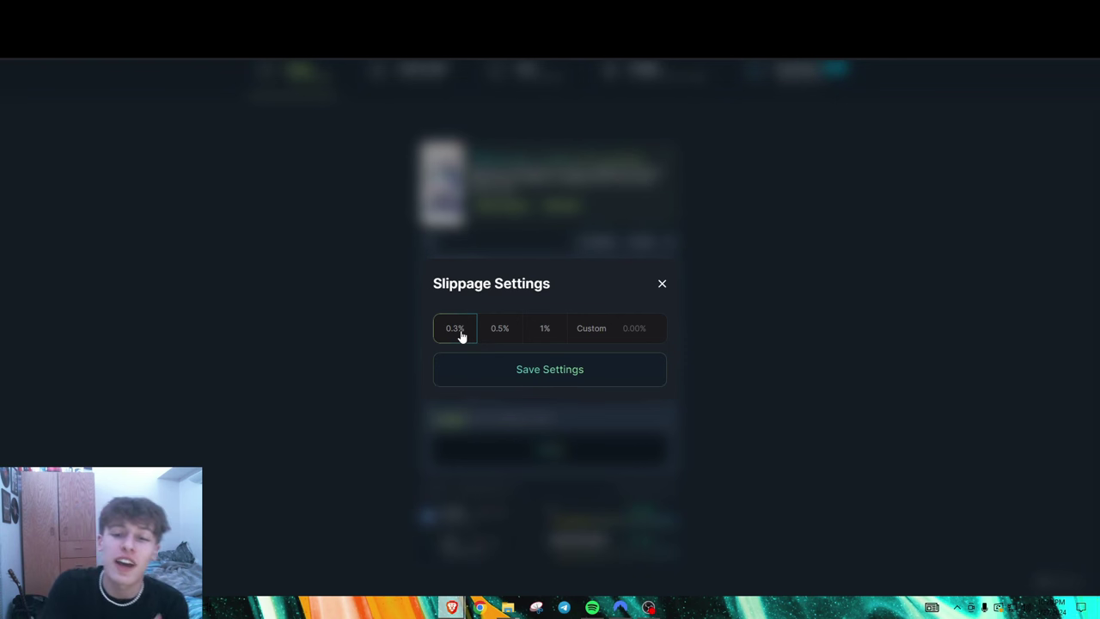
pyautogui.click(662, 285)
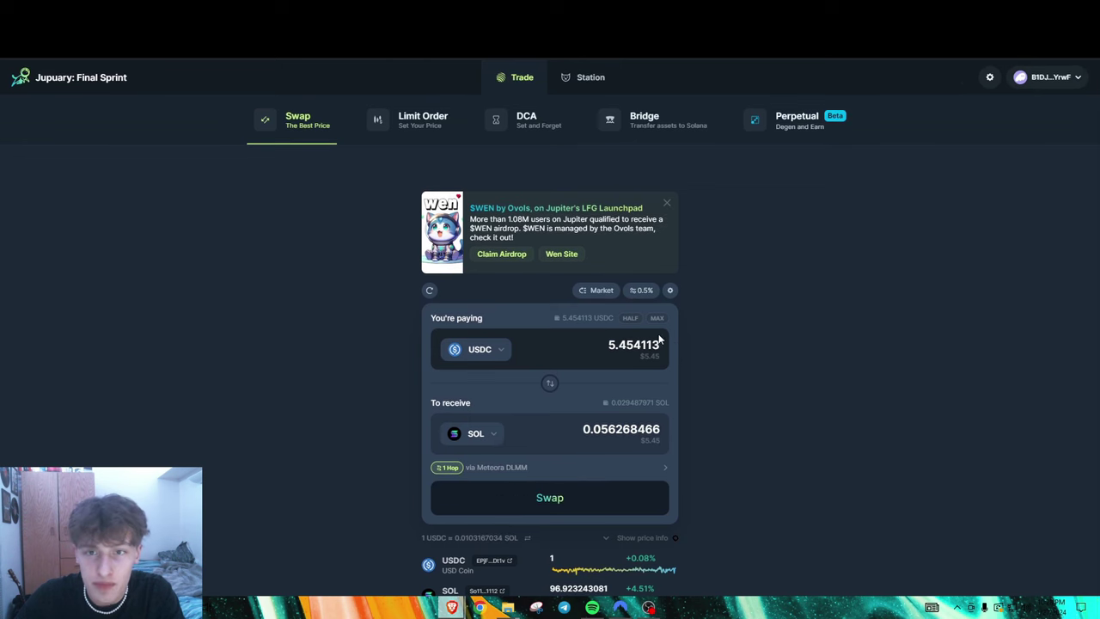
# - Look at the limit order page and go on to the bridge page for transferring assets to Solana
pyautogui.click(425, 120)
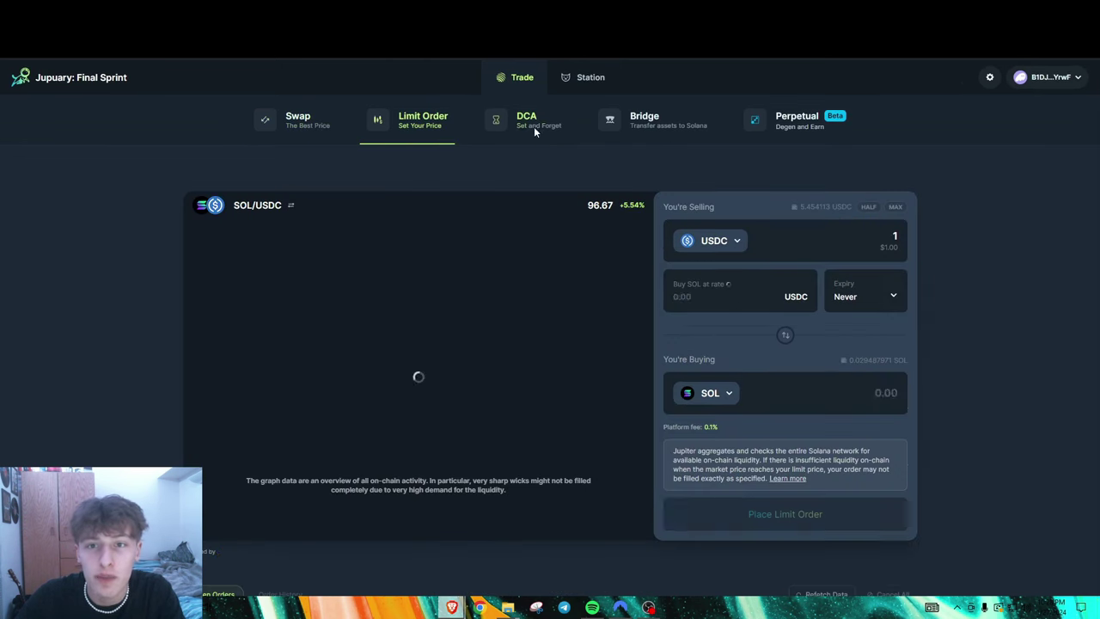
pyautogui.click(599, 128)
pyautogui.click(631, 128)
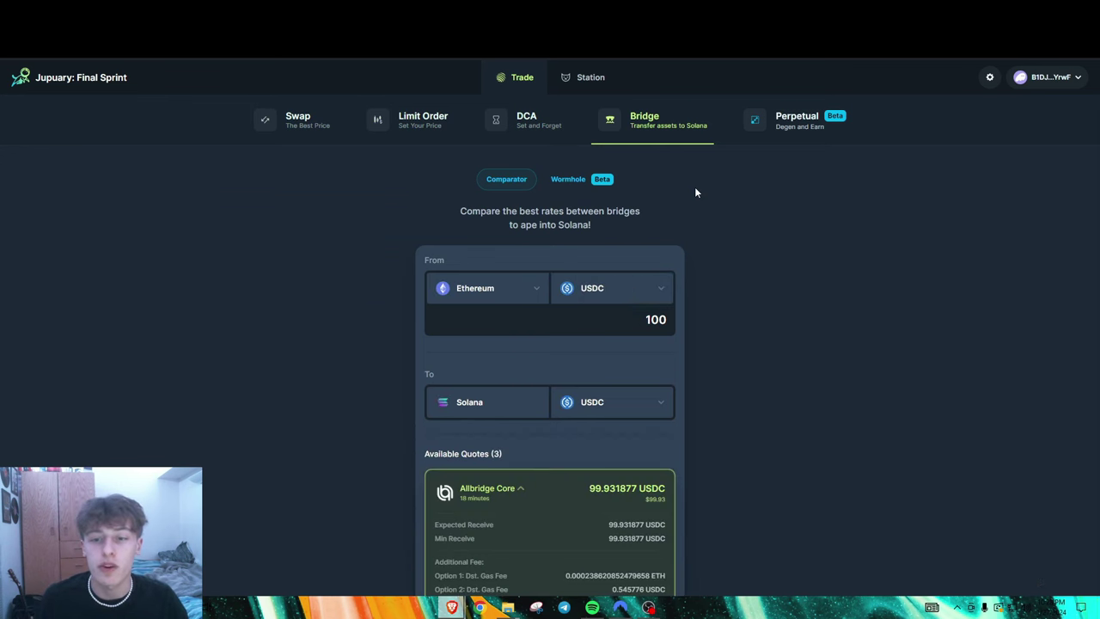
# - Review the bridge comparator's quotes for moving USDC from Ethereum to Solana and switch to the Wormhole bridge
pyautogui.scroll(-3, 748, 218)
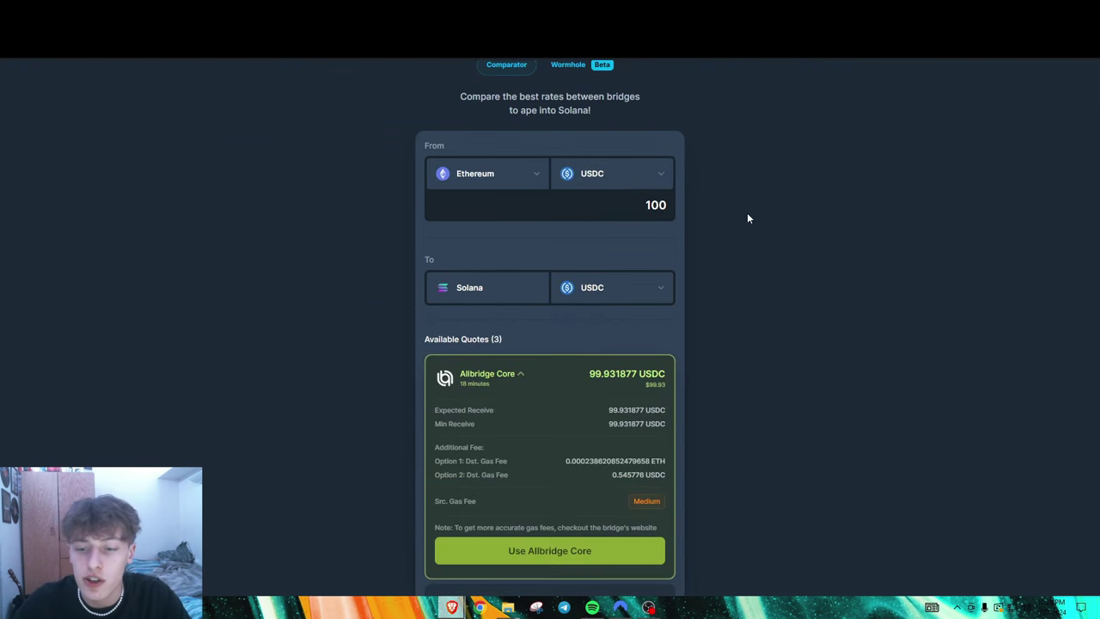
pyautogui.scroll(3, 748, 224)
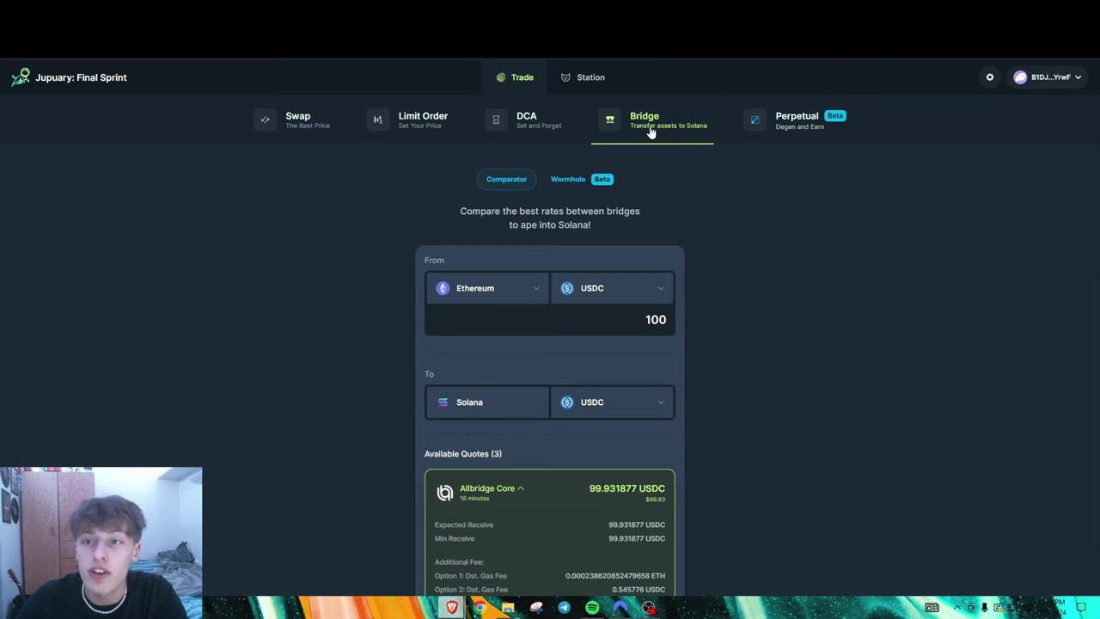
pyautogui.scroll(-1, 578, 138)
pyautogui.click(574, 131)
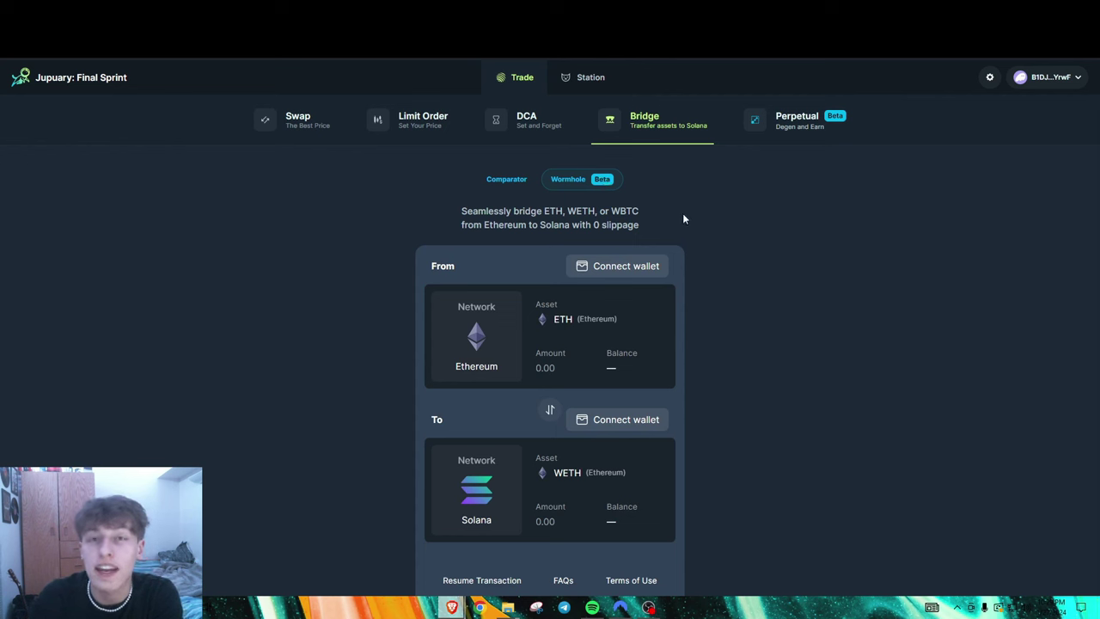
# - Open X in a new browser tab, search for "cc2" and open the CC2 Ventures profile
pyautogui.hotkey('ctrl', 't')
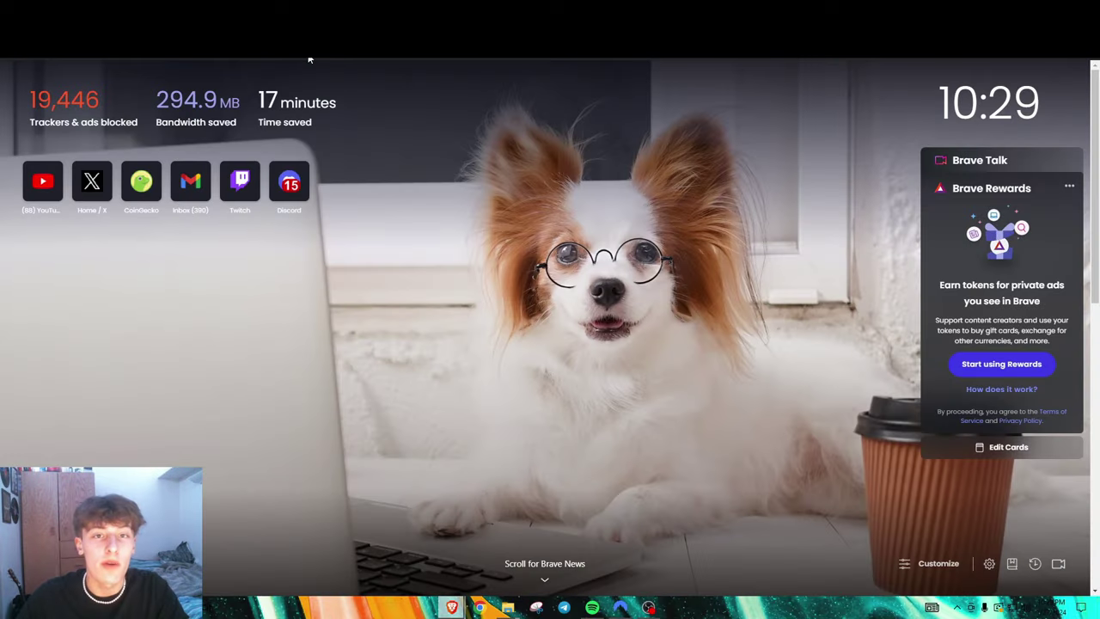
pyautogui.press('Return')
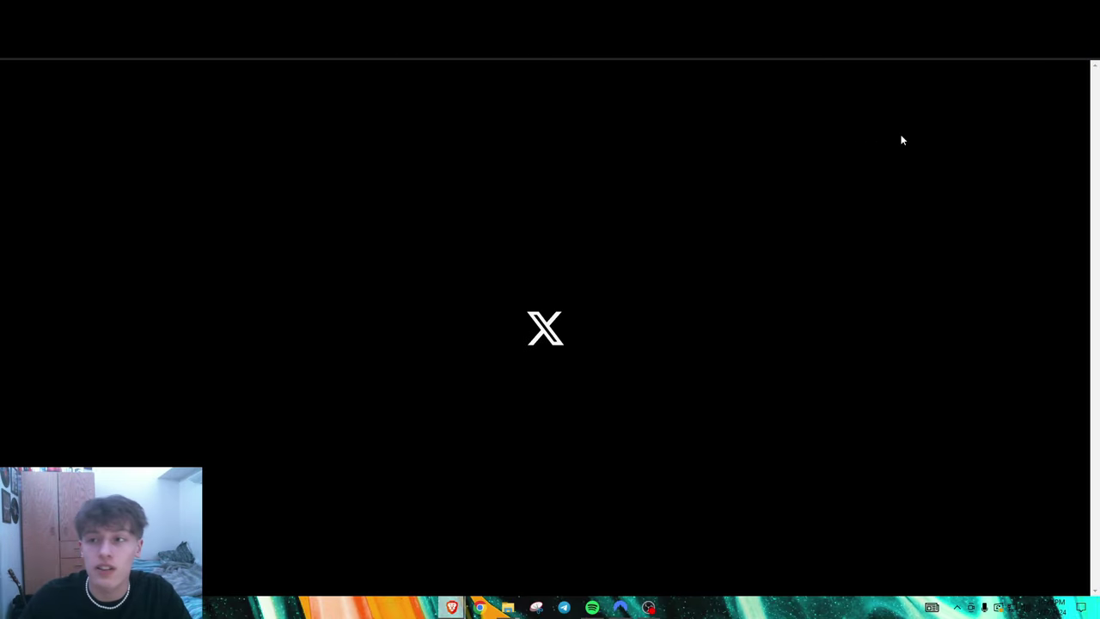
pyautogui.click(863, 74)
pyautogui.write('cc')
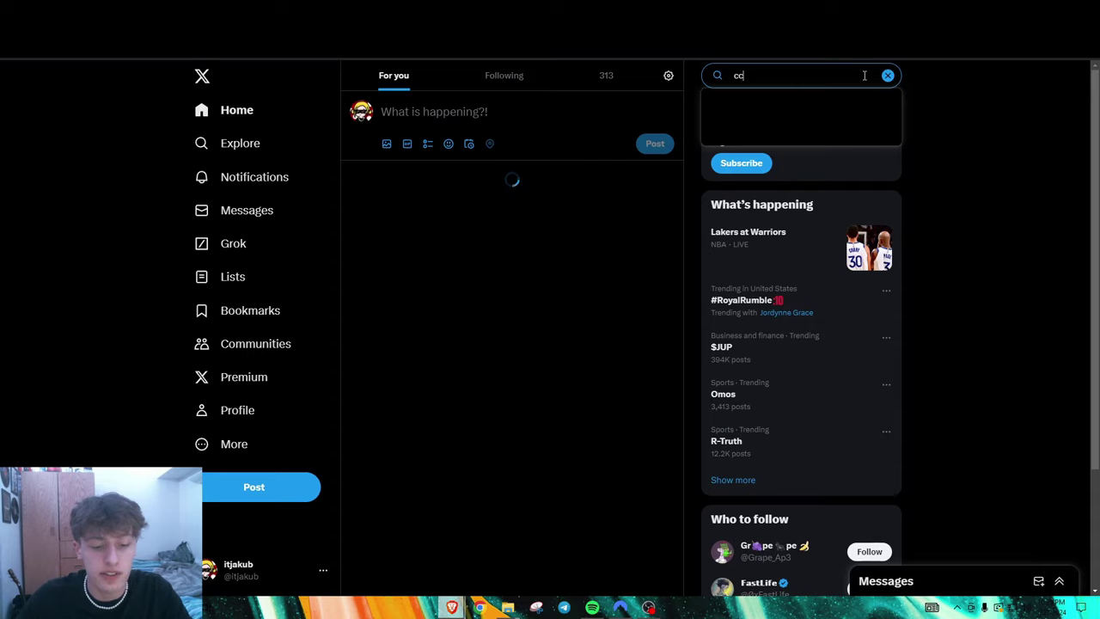
pyautogui.write('2')
pyautogui.click(778, 148)
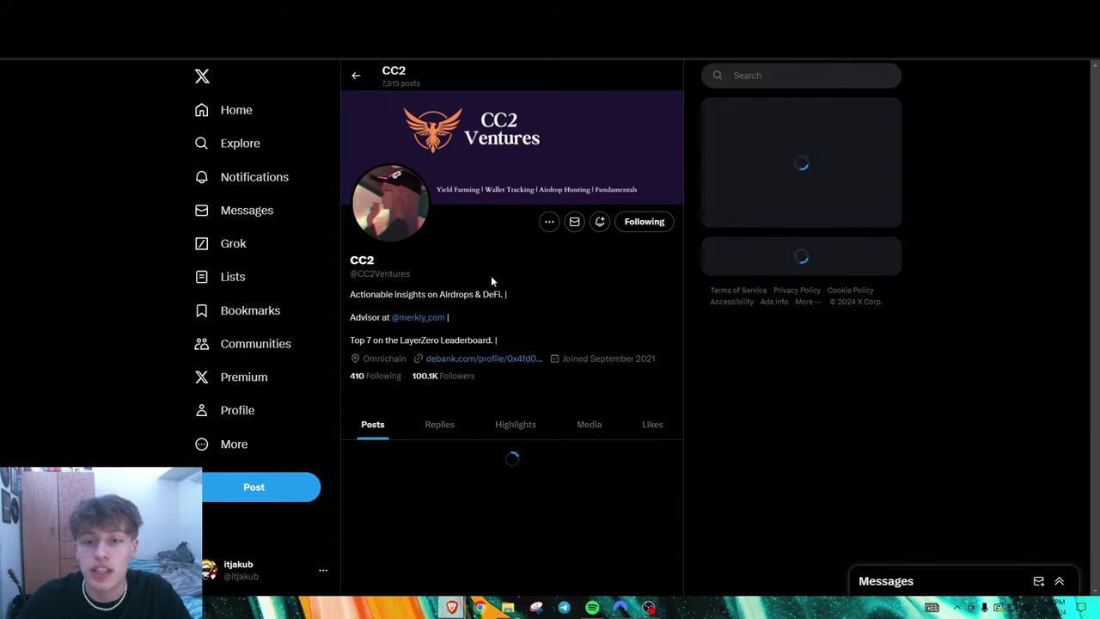
# - Look through CC2's recent airdrop posts for the one comparing Wormhole with LayerZero
pyautogui.scroll(-5, 492, 281)
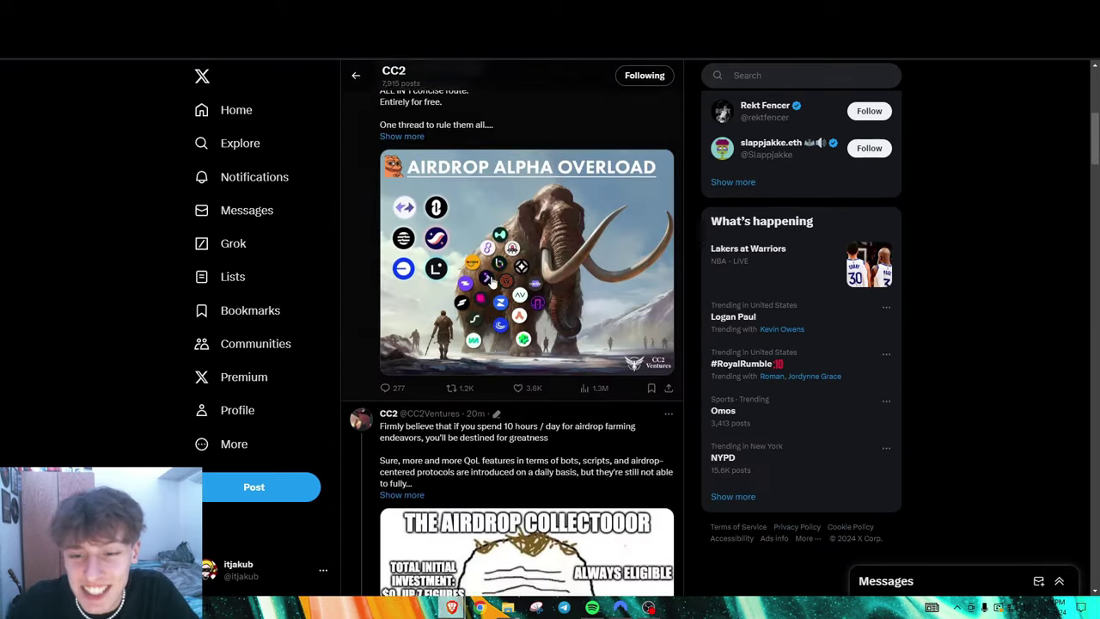
pyautogui.scroll(-15, 492, 281)
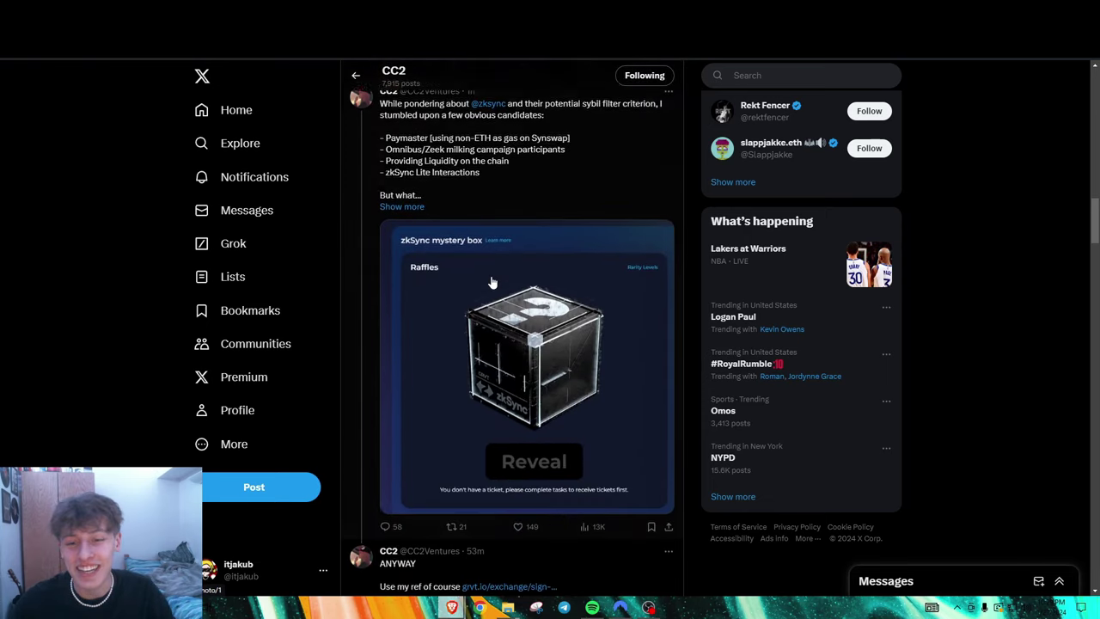
pyautogui.scroll(-9, 492, 281)
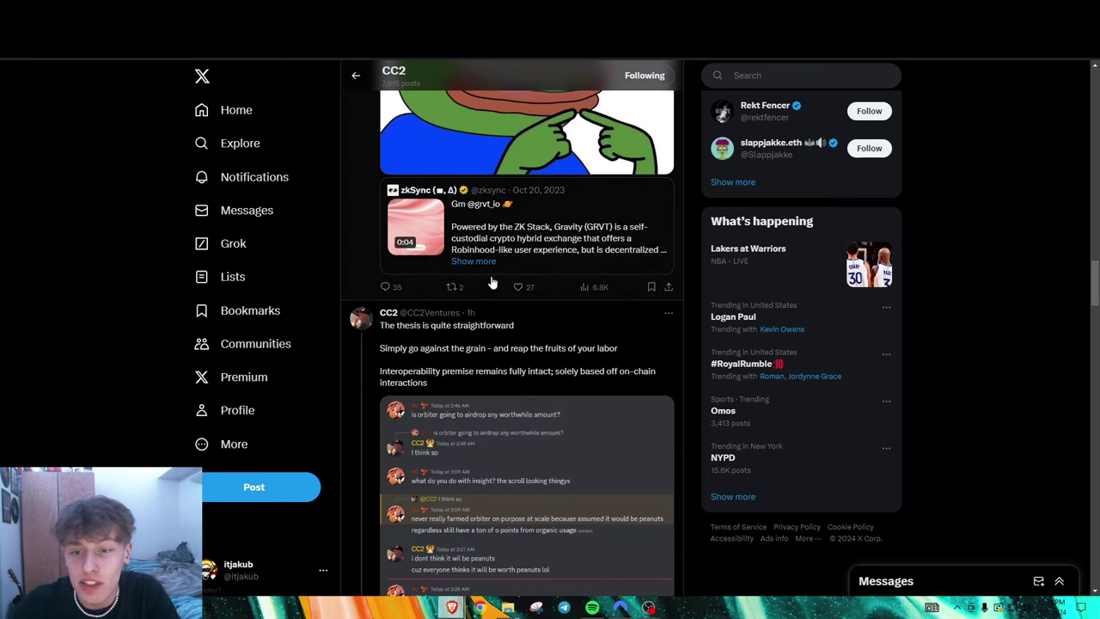
pyautogui.scroll(-5, 492, 281)
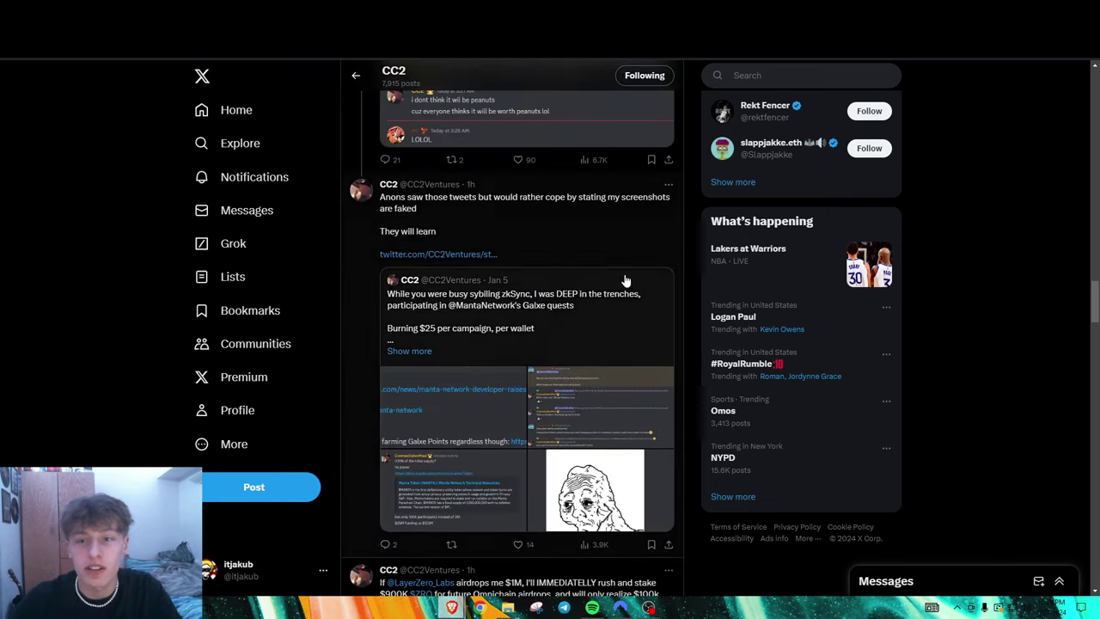
pyautogui.scroll(-10, 626, 281)
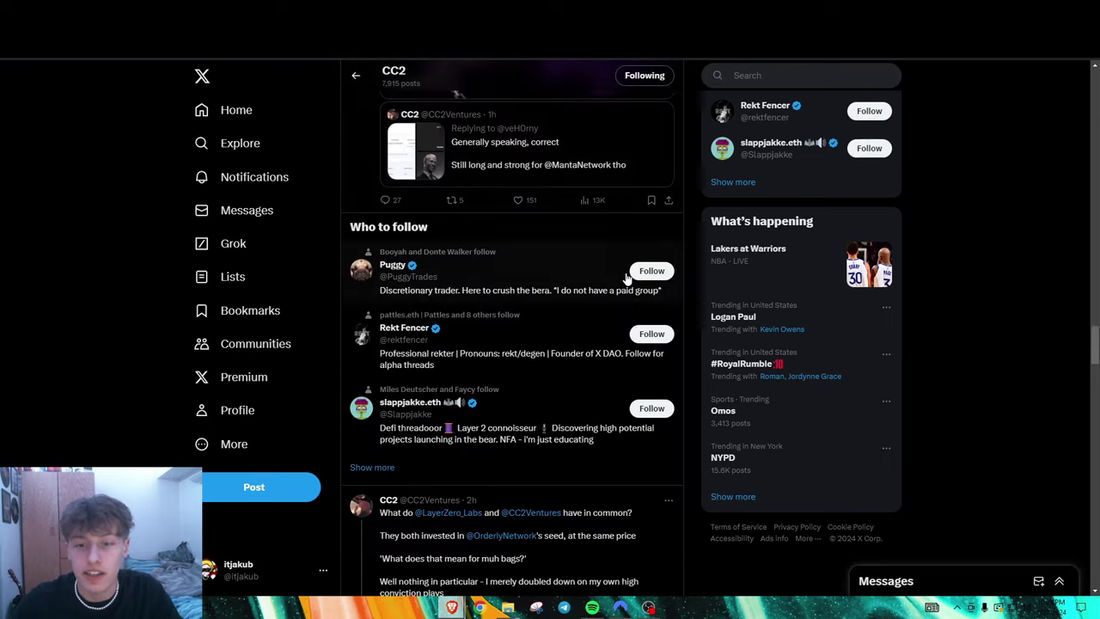
pyautogui.scroll(-5, 625, 279)
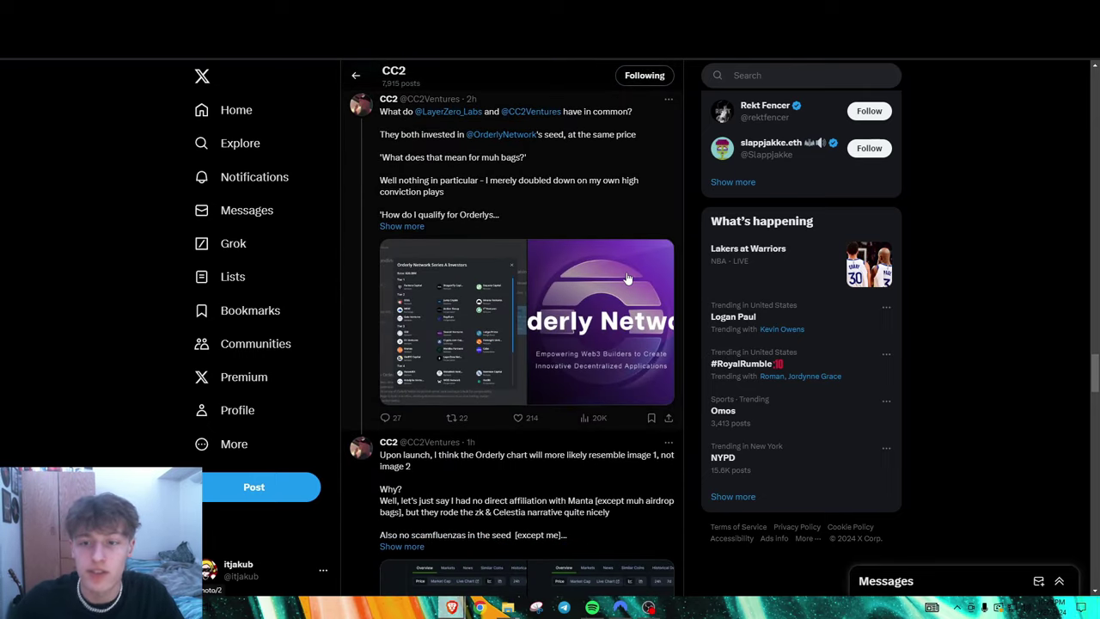
pyautogui.scroll(-12, 627, 278)
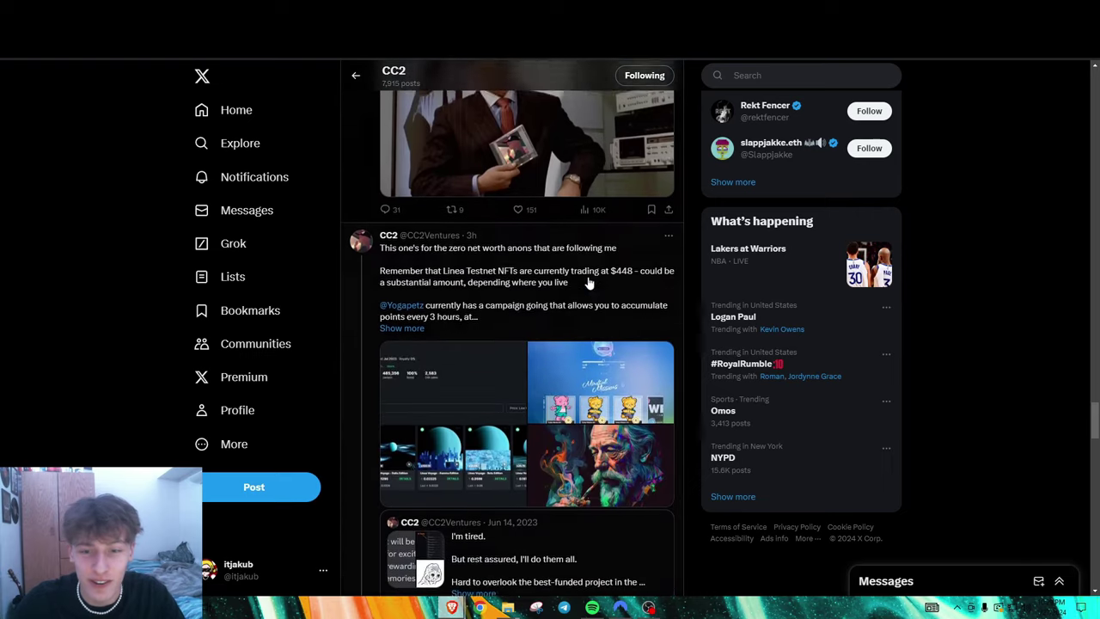
pyautogui.scroll(-1, 588, 283)
pyautogui.scroll(-8, 589, 283)
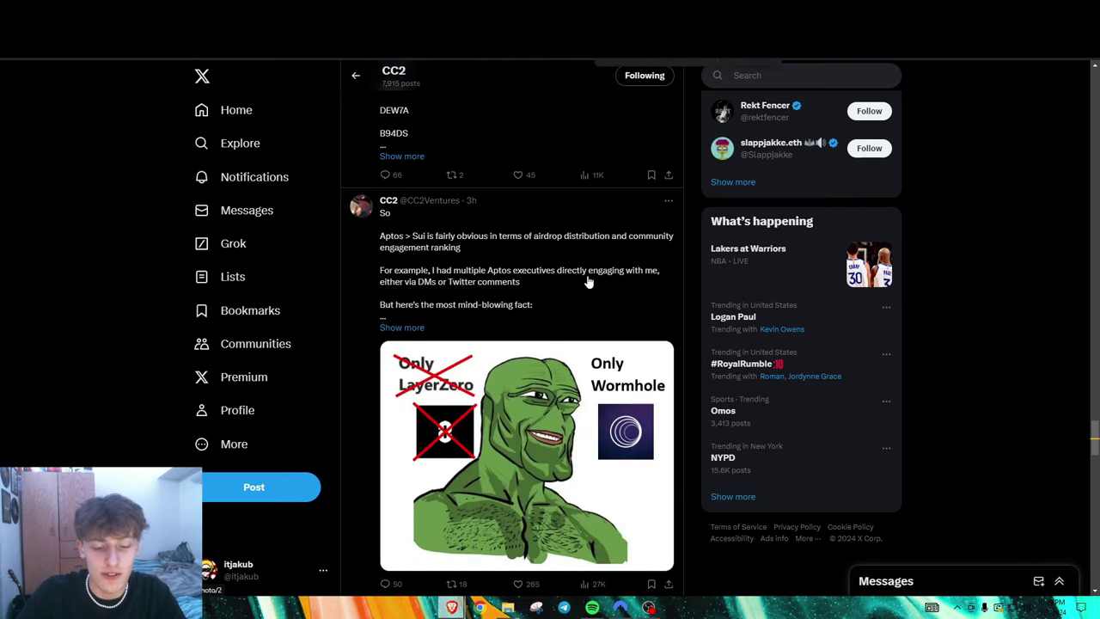
# - Open the Wormhole versus LayerZero post and read its lines on how each project's team interacts with the author
pyautogui.click(542, 295)
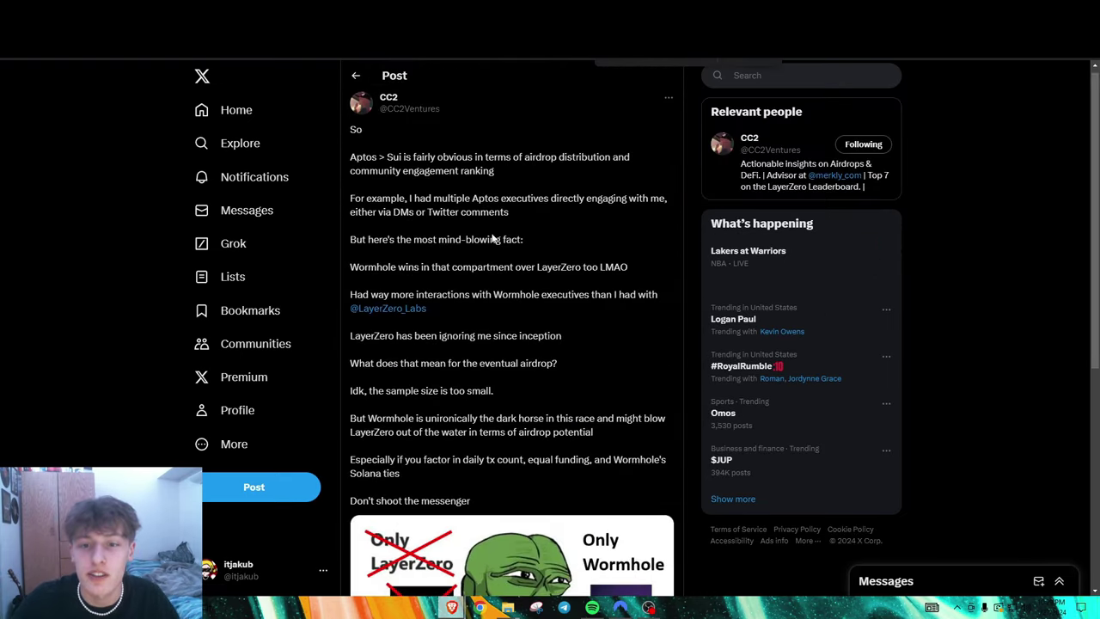
pyautogui.scroll(-2, 499, 238)
pyautogui.scroll(2, 473, 247)
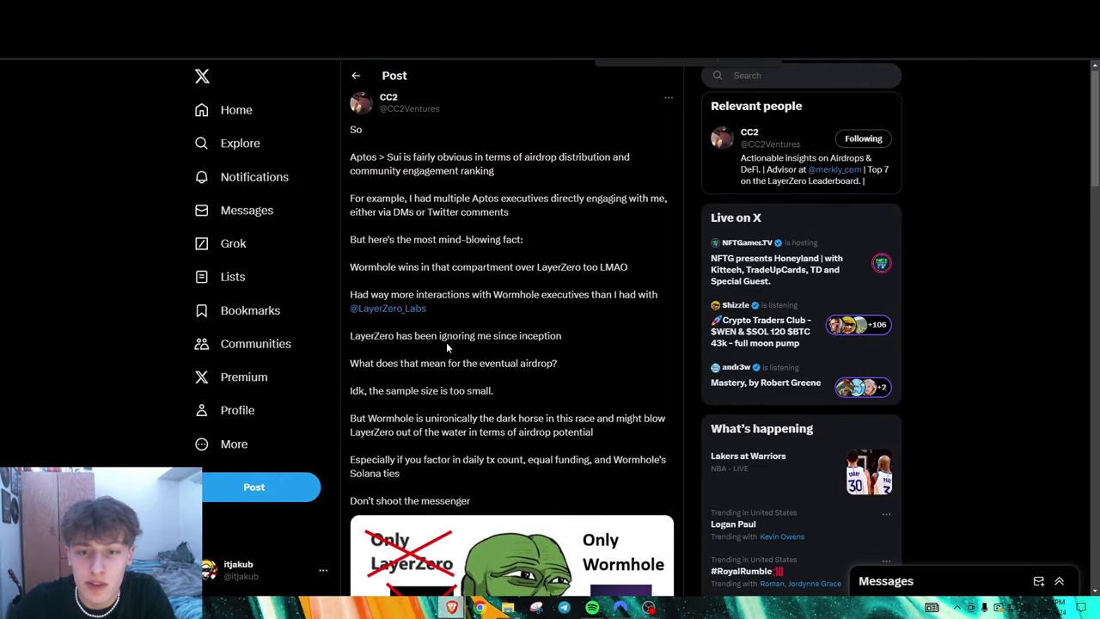
pyautogui.tripleClick(415, 335)
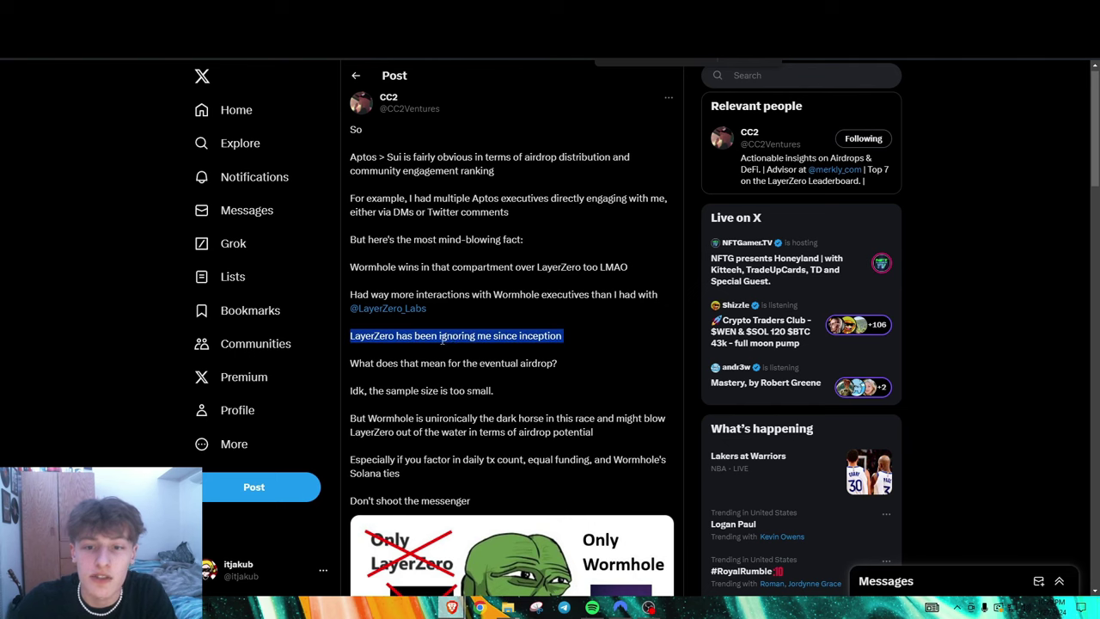
pyautogui.click(415, 335)
pyautogui.tripleClick(481, 294)
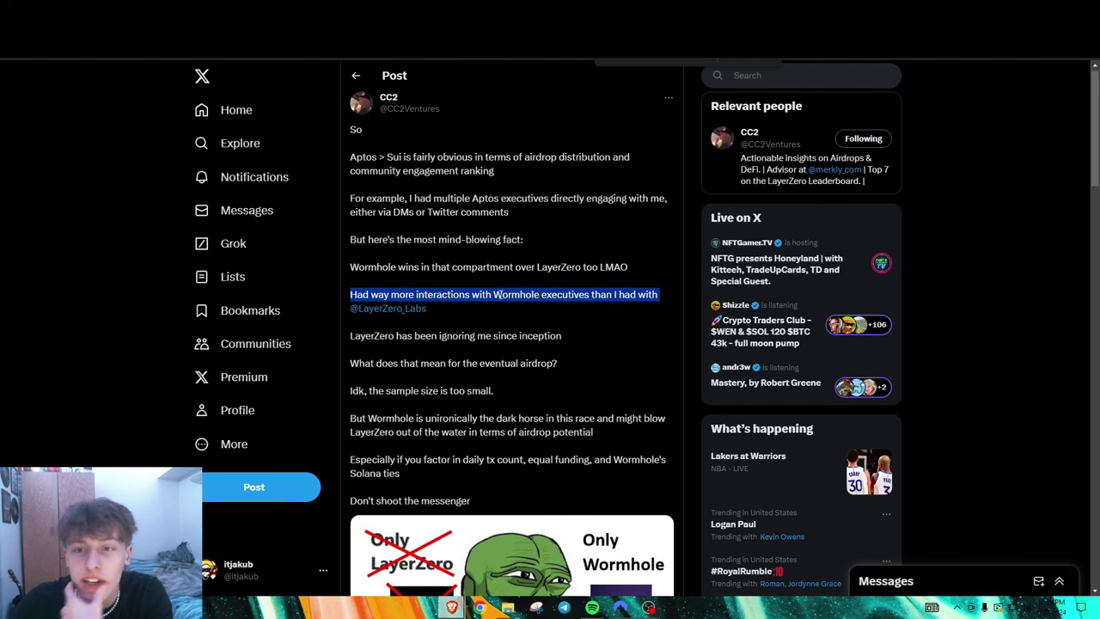
pyautogui.click(481, 294)
# - Read the replies under the Wormhole versus LayerZero post and go back to the post's text
pyautogui.scroll(-4, 507, 301)
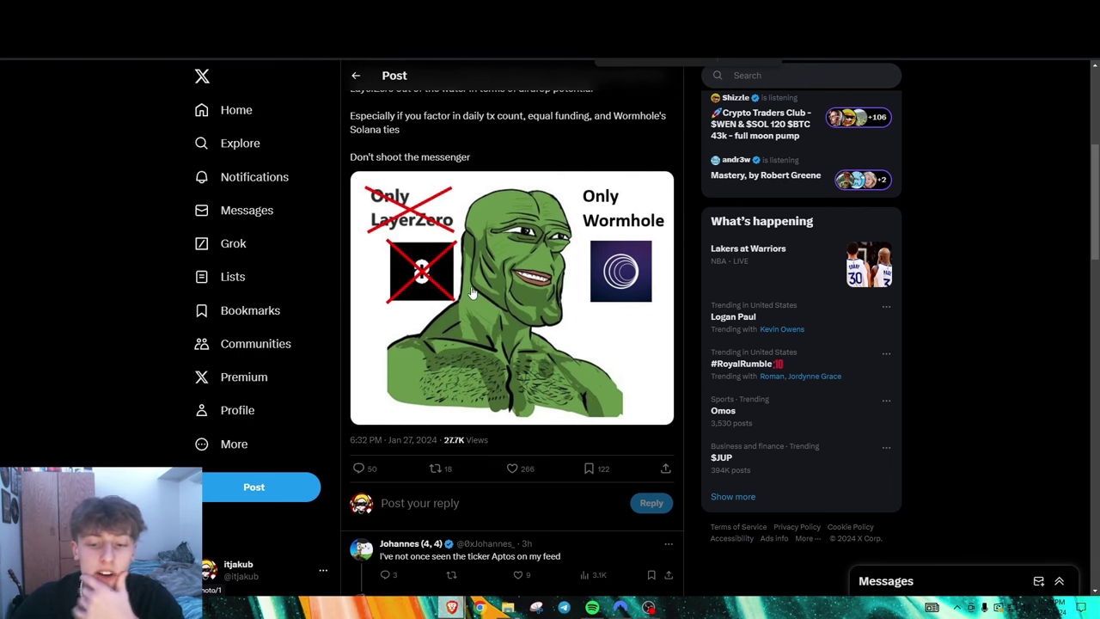
pyautogui.scroll(-4, 480, 316)
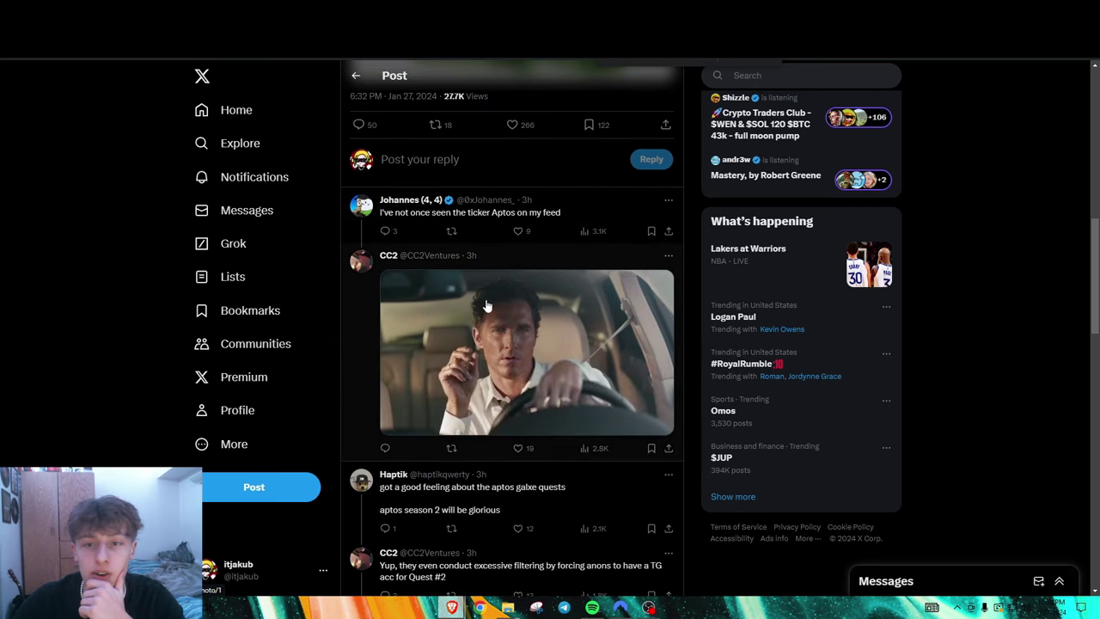
pyautogui.scroll(-3, 479, 316)
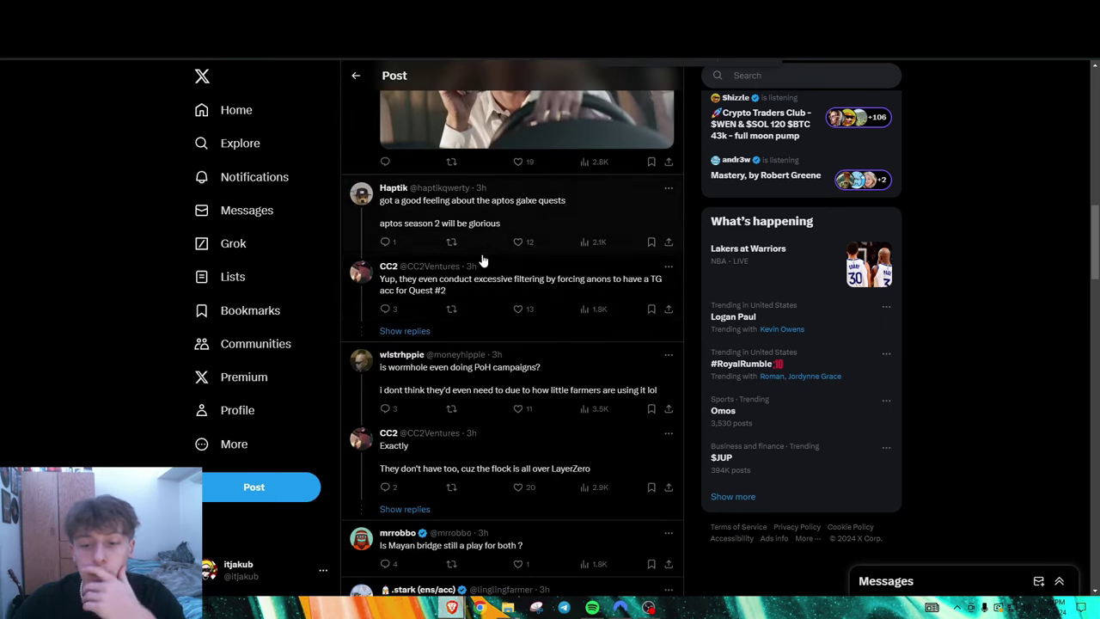
pyautogui.scroll(-2, 481, 261)
pyautogui.scroll(8, 489, 278)
pyautogui.scroll(3, 506, 274)
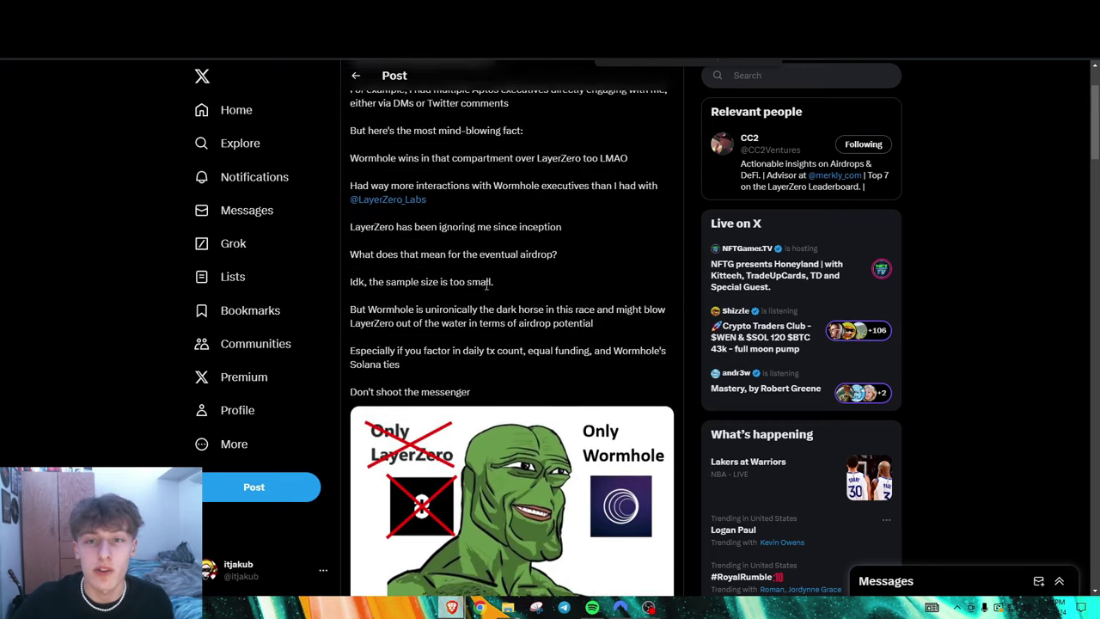
pyautogui.scroll(2, 487, 248)
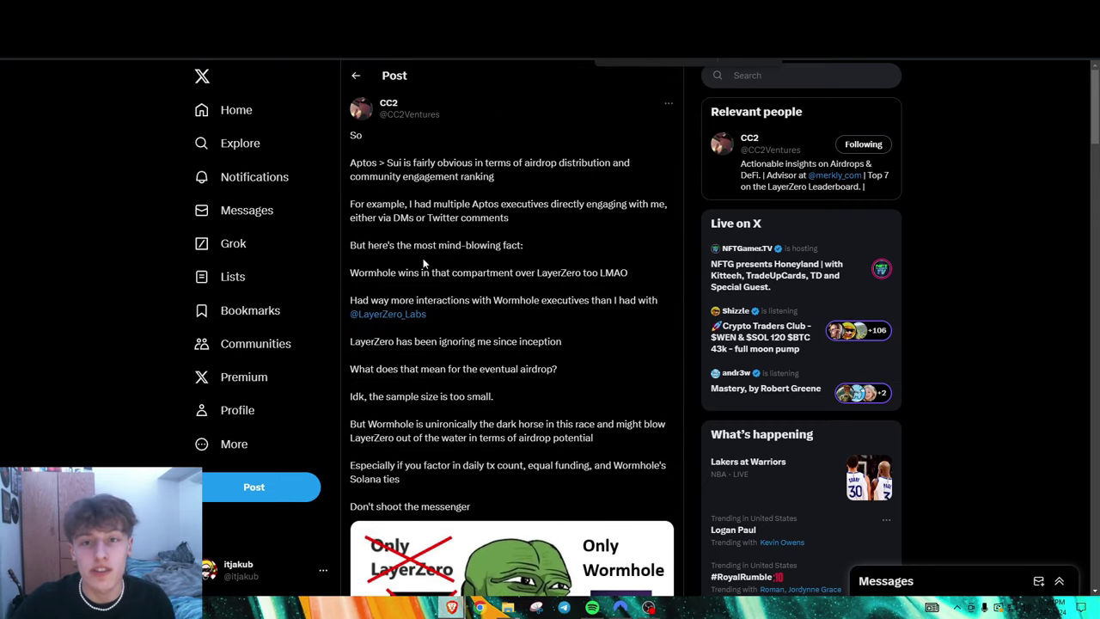
# - Return to CC2's profile and skim more of the posts there
pyautogui.click(354, 77)
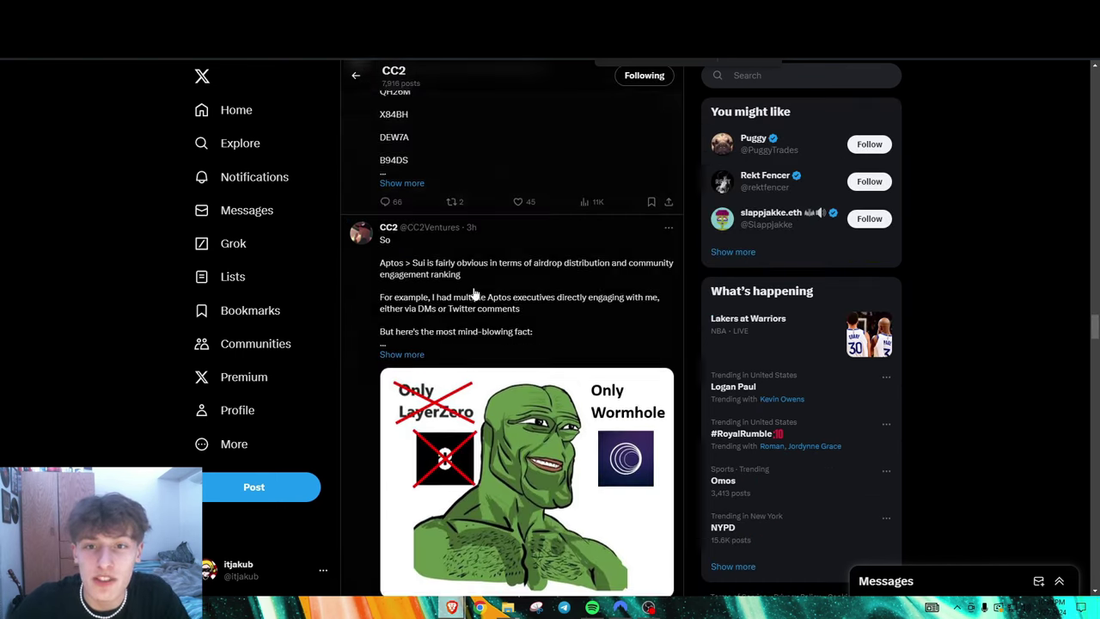
pyautogui.scroll(-15, 473, 258)
pyautogui.scroll(10, 393, 122)
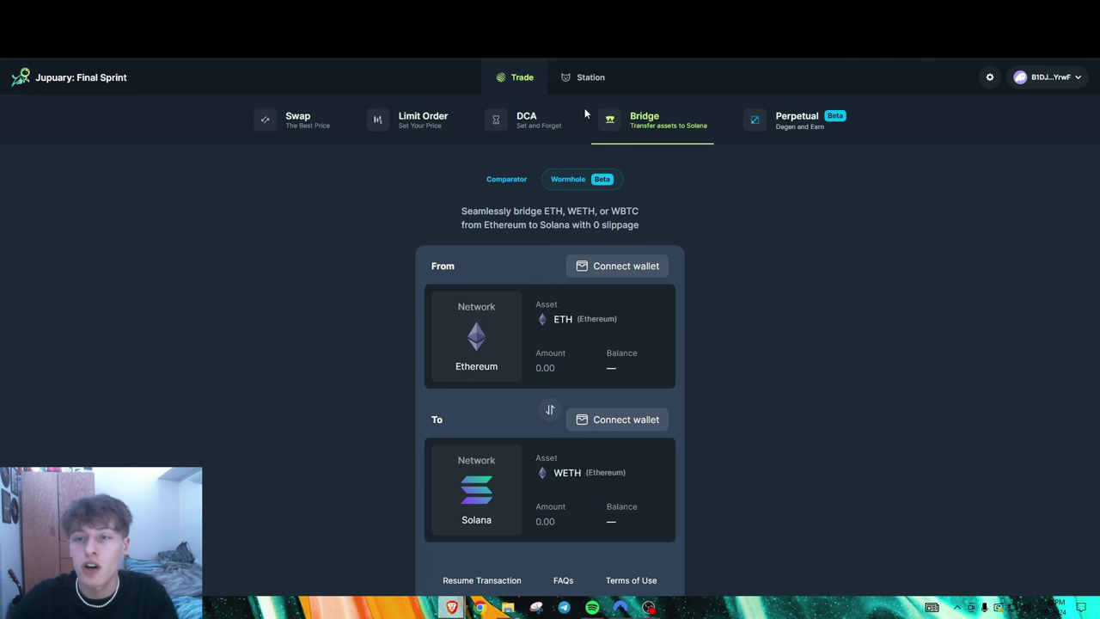
# - Switch back to Jupiter, look over the Wormhole bridge and DCA pages, and open the perpetual trading page
pyautogui.scroll(-2, 693, 266)
pyautogui.scroll(2, 589, 260)
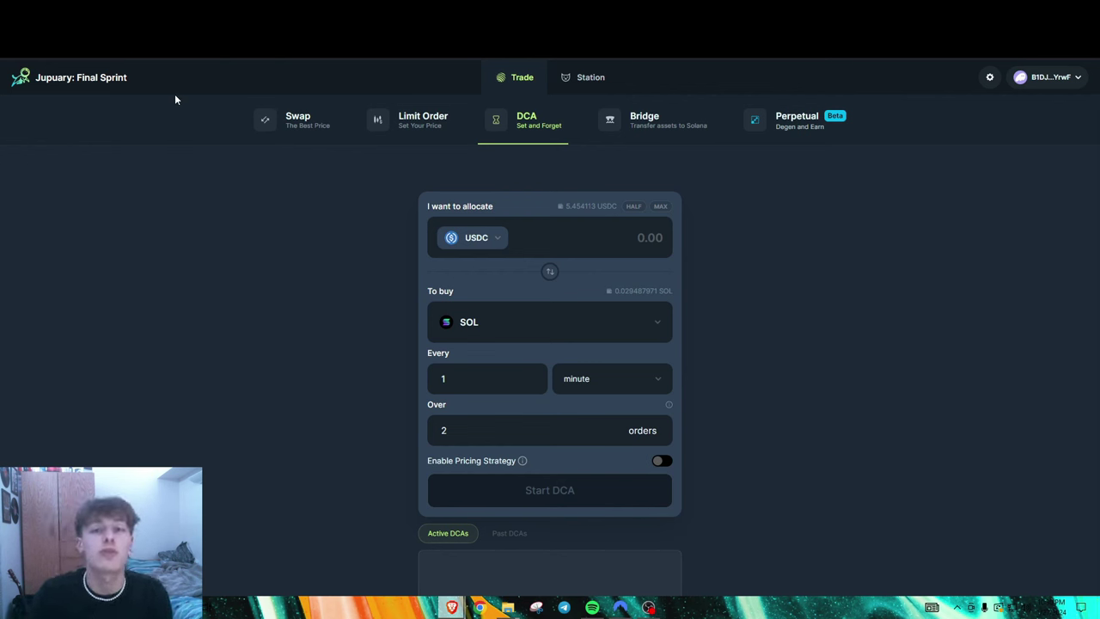
pyautogui.click(796, 127)
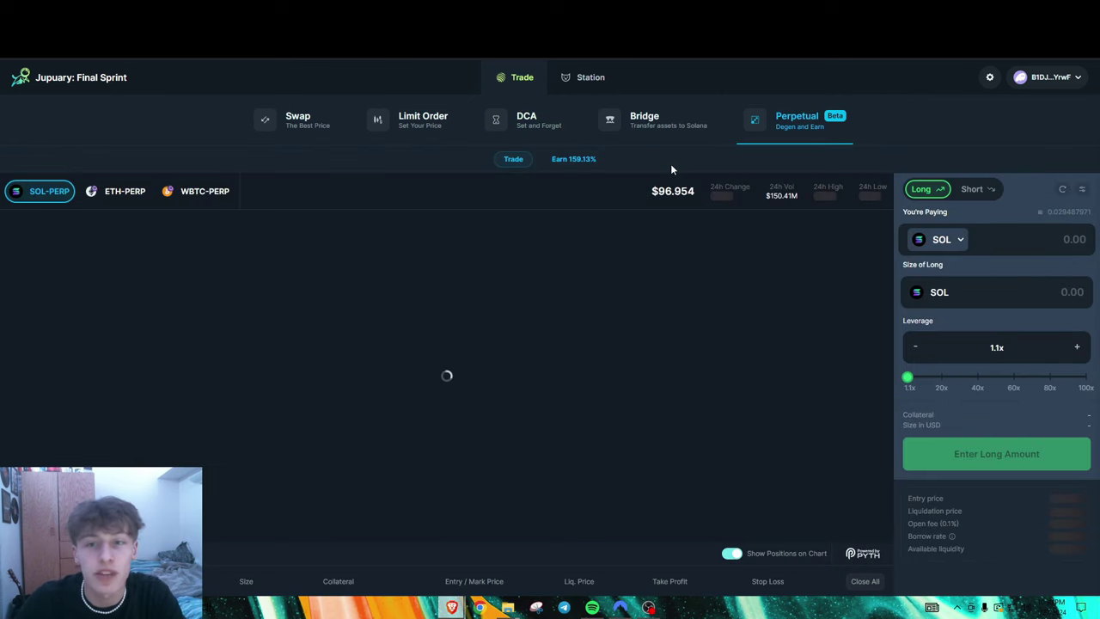